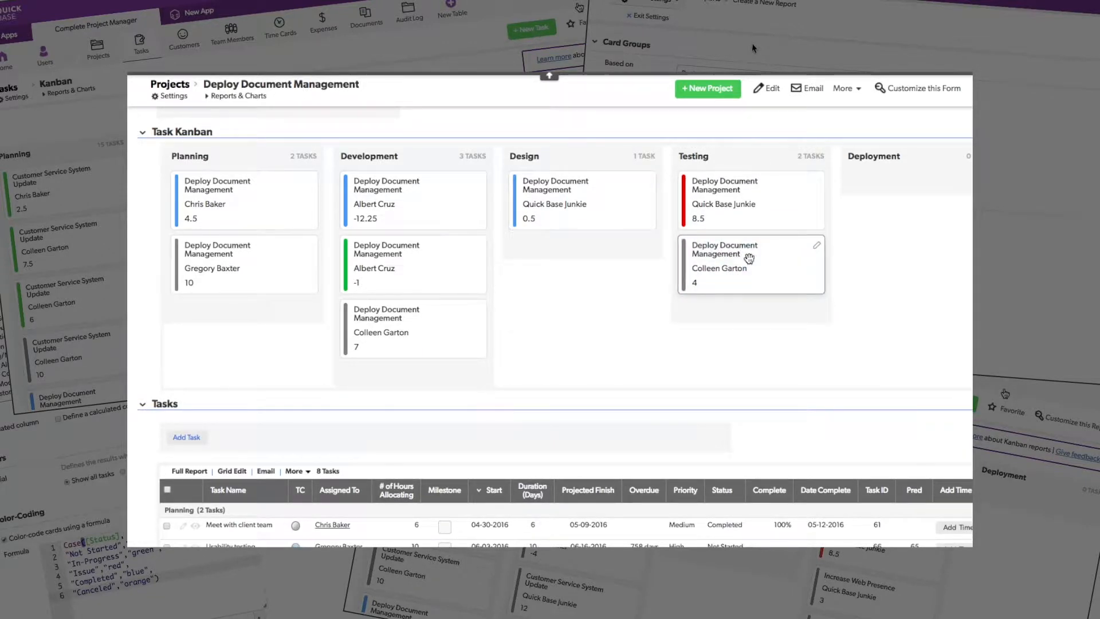
Move the green Development card to the Design column and the second Planning card to the Development column
click(397, 258)
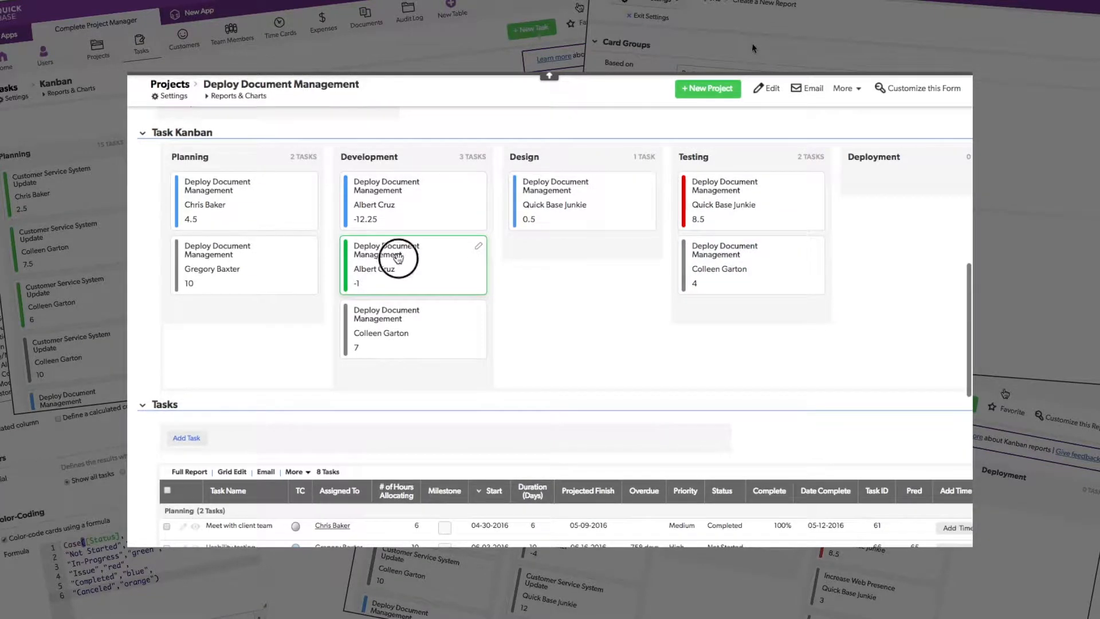
drag(392, 260, 570, 273)
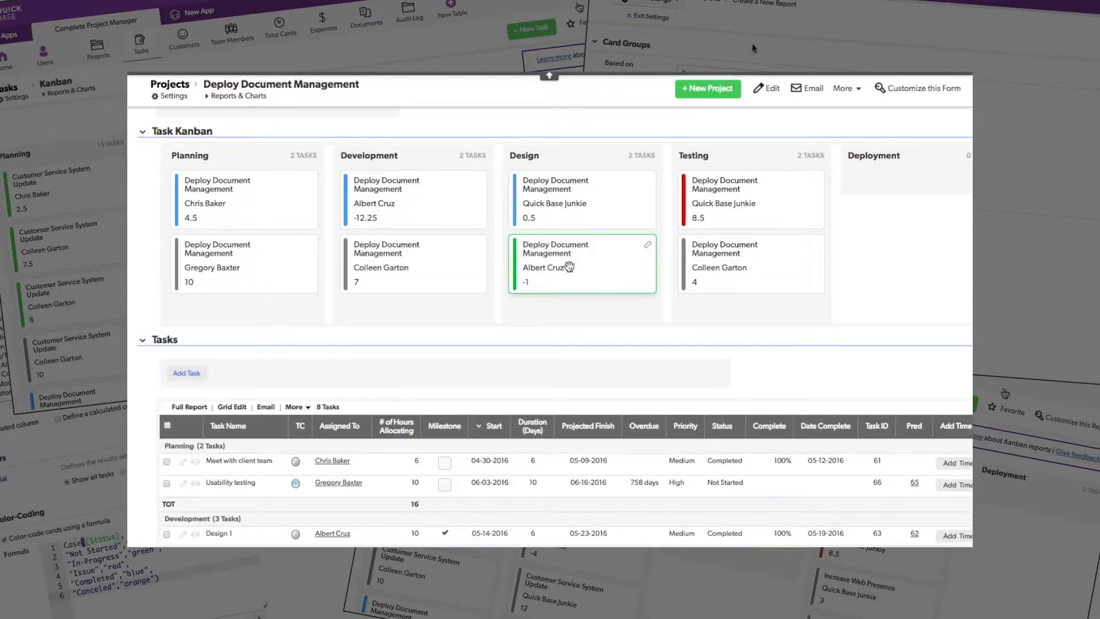
drag(230, 261, 420, 316)
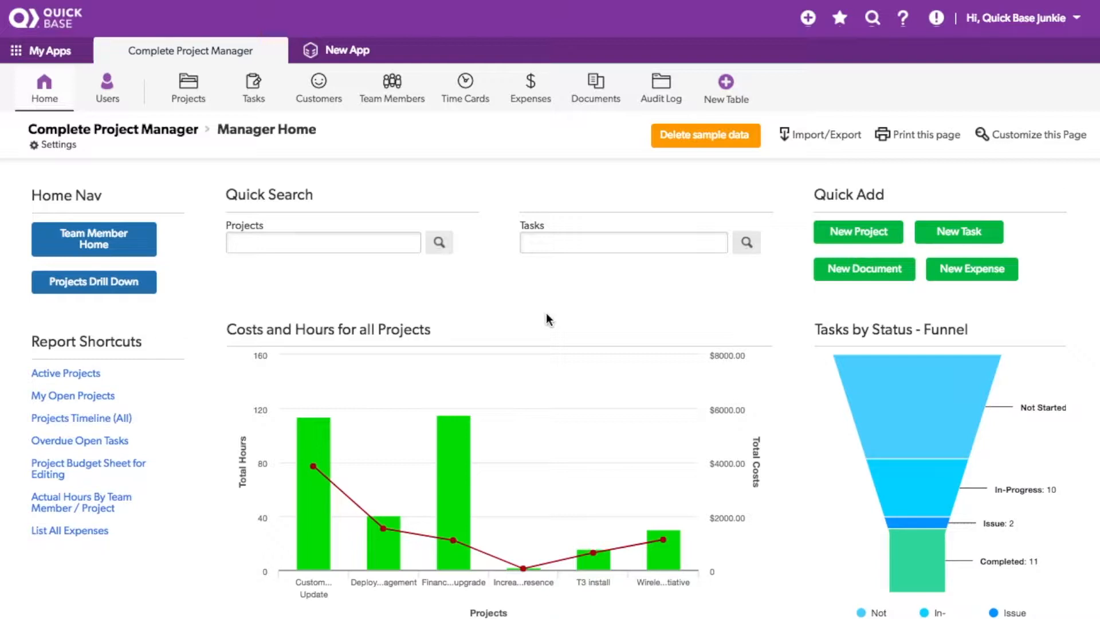
Create a new Kanban report for the Tasks table
click(253, 87)
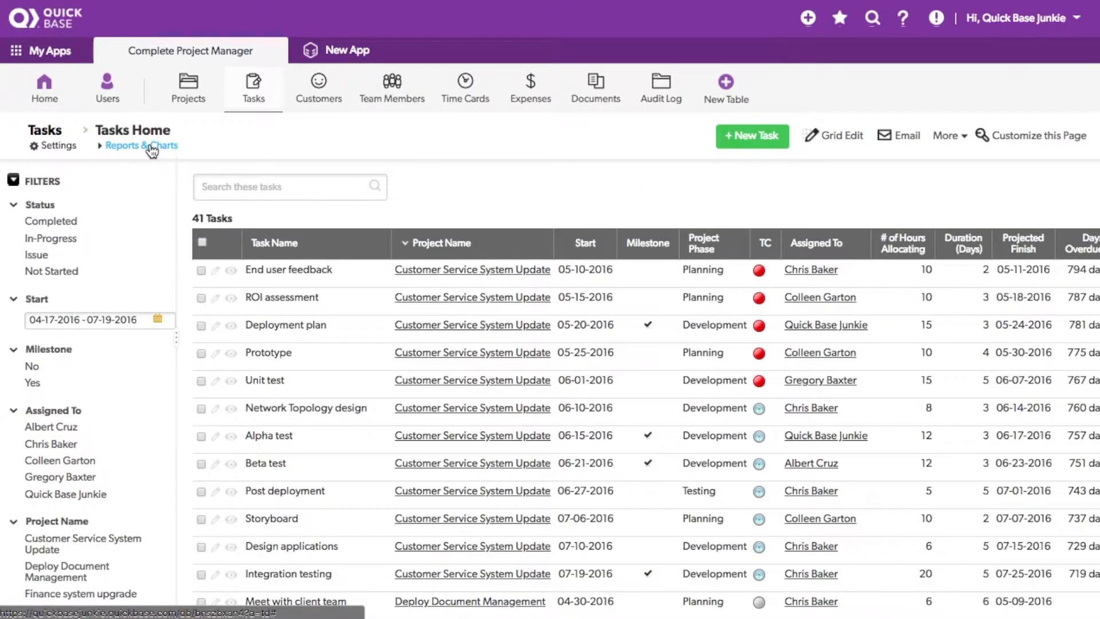
click(152, 148)
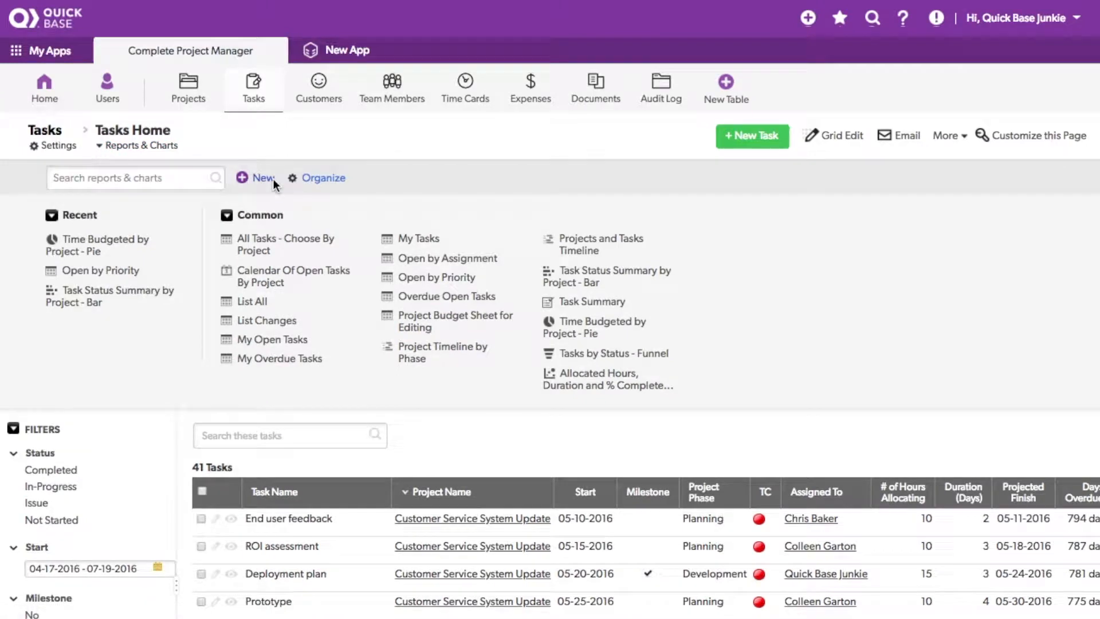
click(273, 178)
click(434, 186)
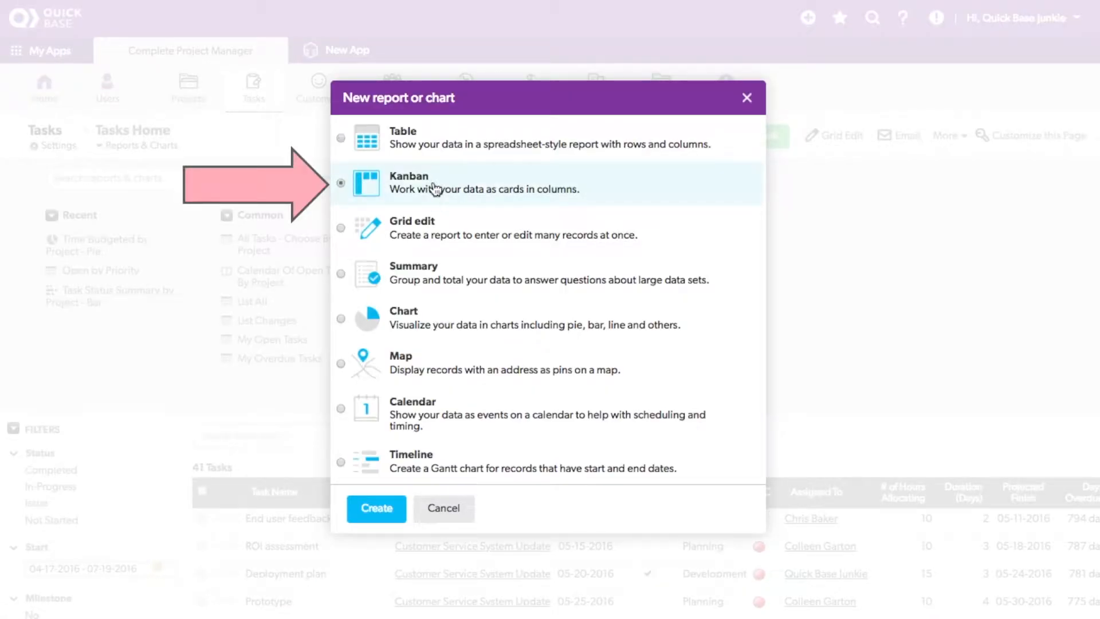
click(373, 508)
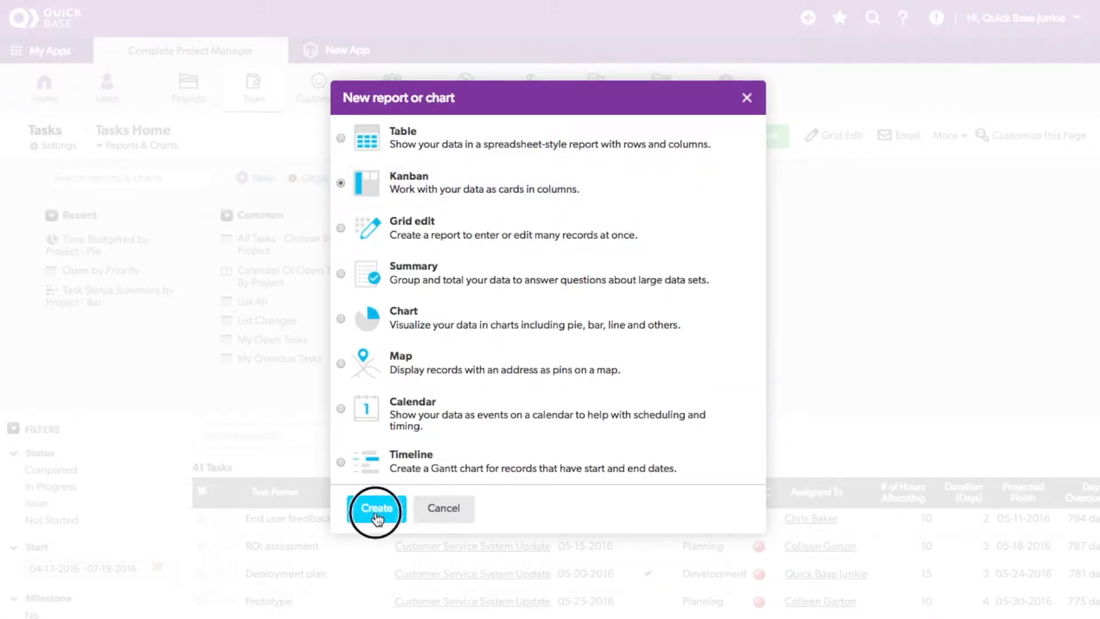
Base the report's card groups on the Project Phase field
scroll(376, 434, down, 1)
scroll(376, 434, down, 5)
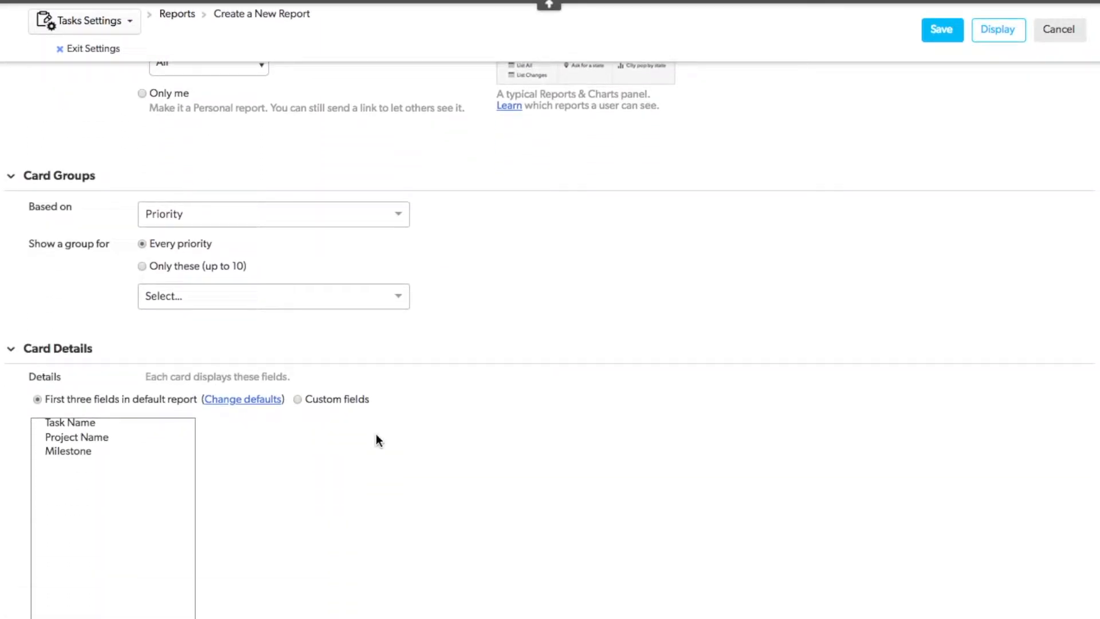
click(331, 213)
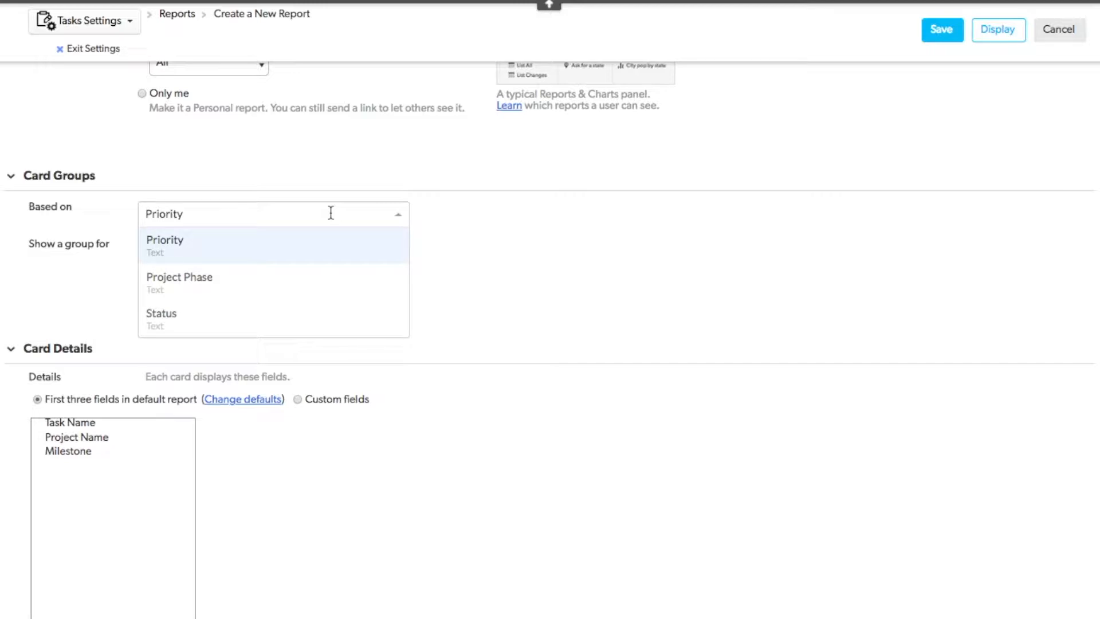
click(290, 279)
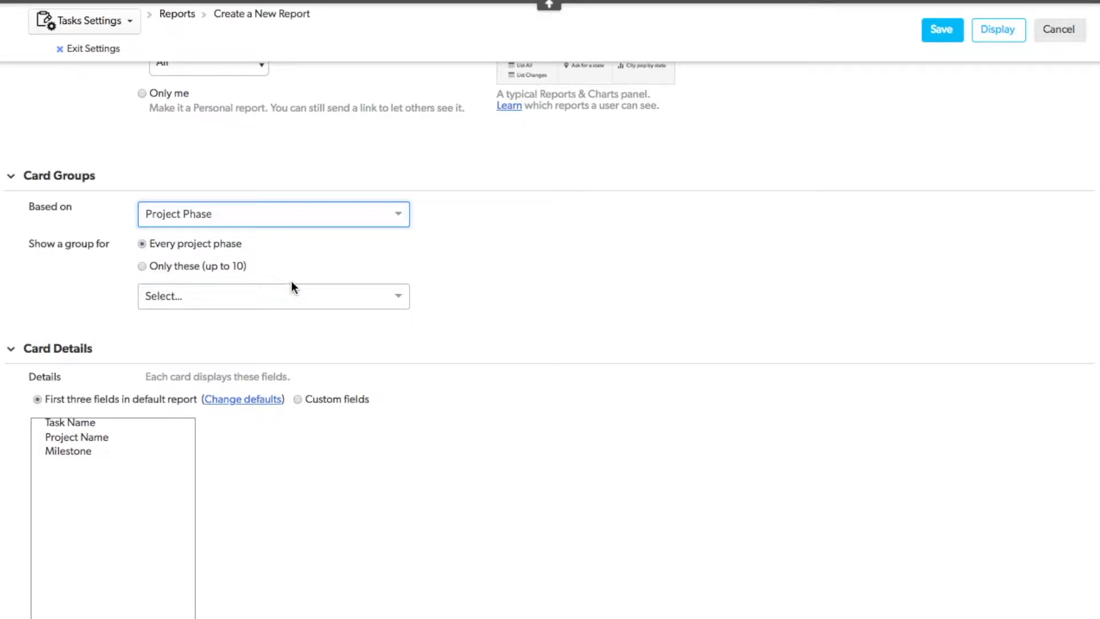
Limit the card groups to Planning, Development, Design, Testing and Deployment
click(209, 265)
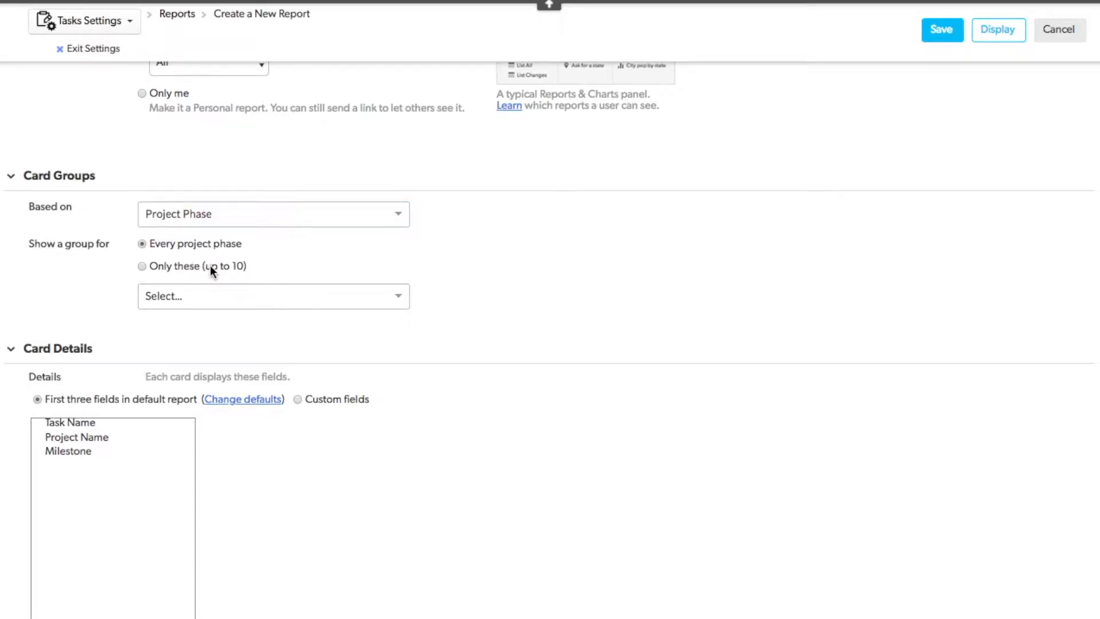
click(380, 299)
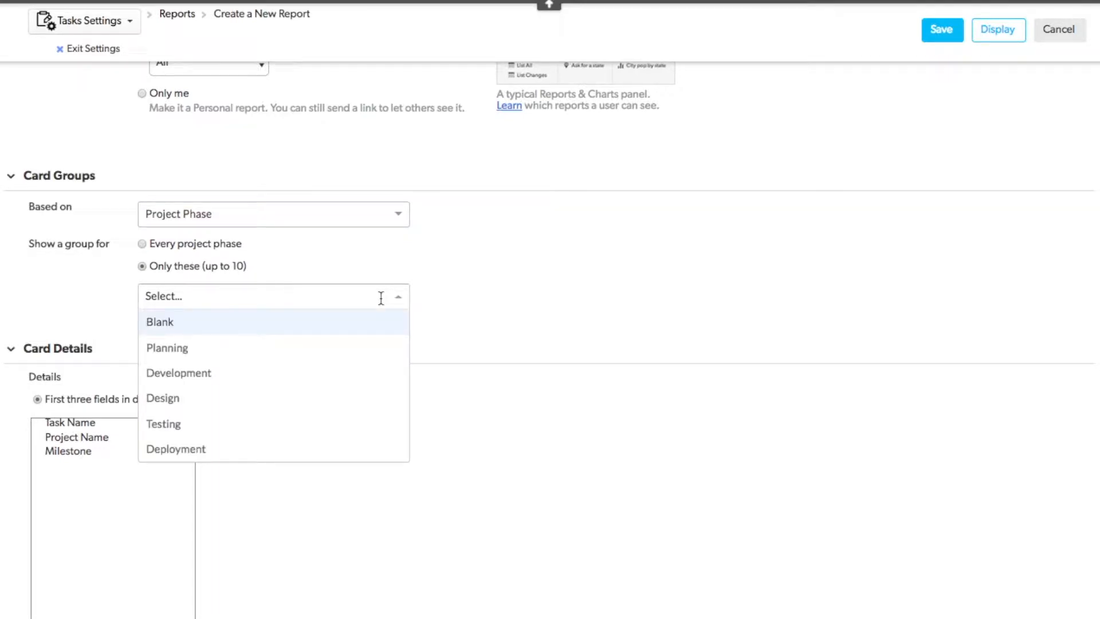
click(187, 348)
click(213, 349)
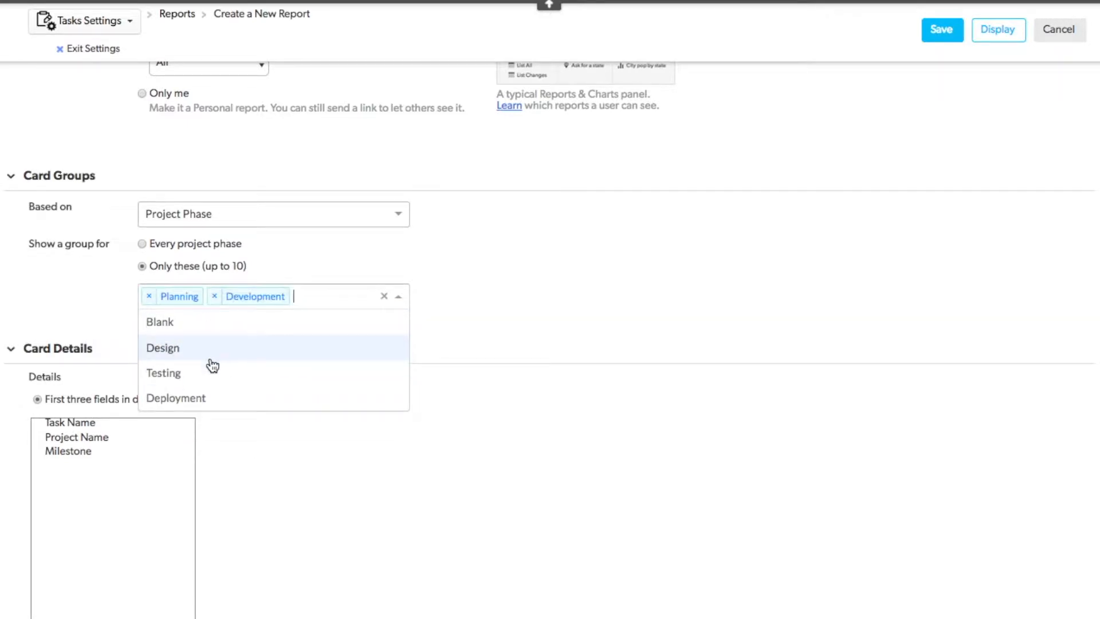
click(209, 349)
click(207, 351)
click(208, 367)
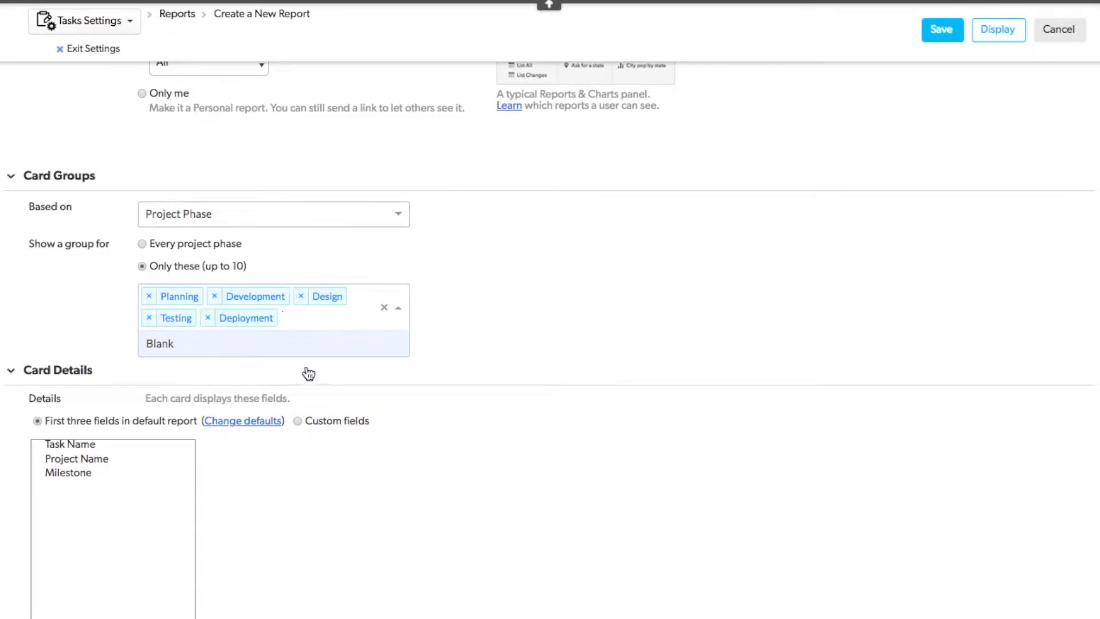
click(494, 336)
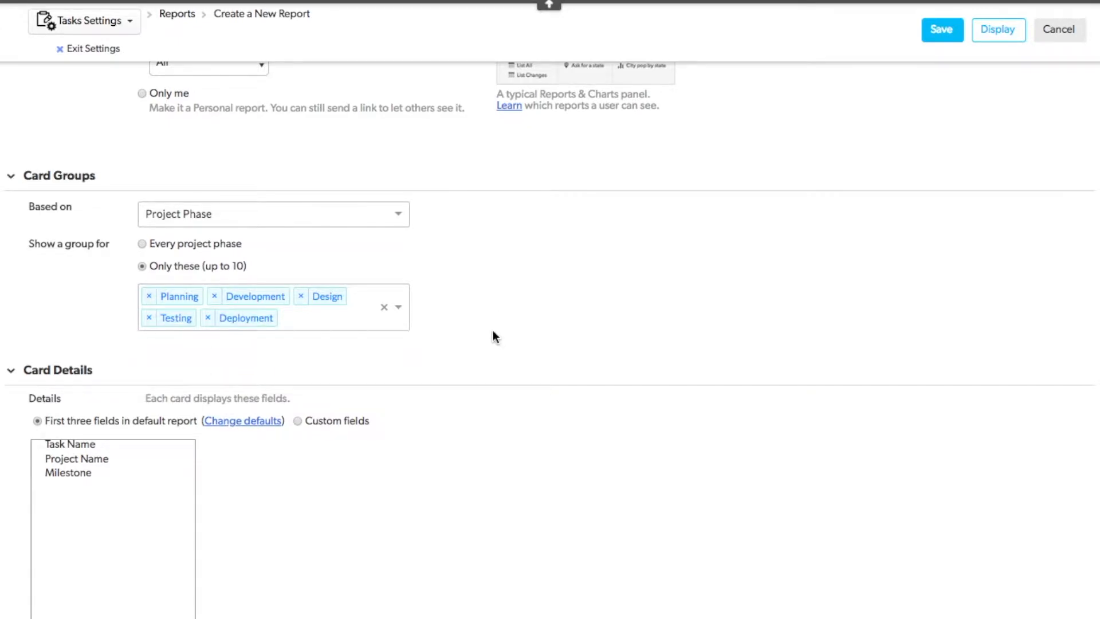
Switch the card details to custom fields and add Project Name as the first displayed field
scroll(493, 334, down, 3)
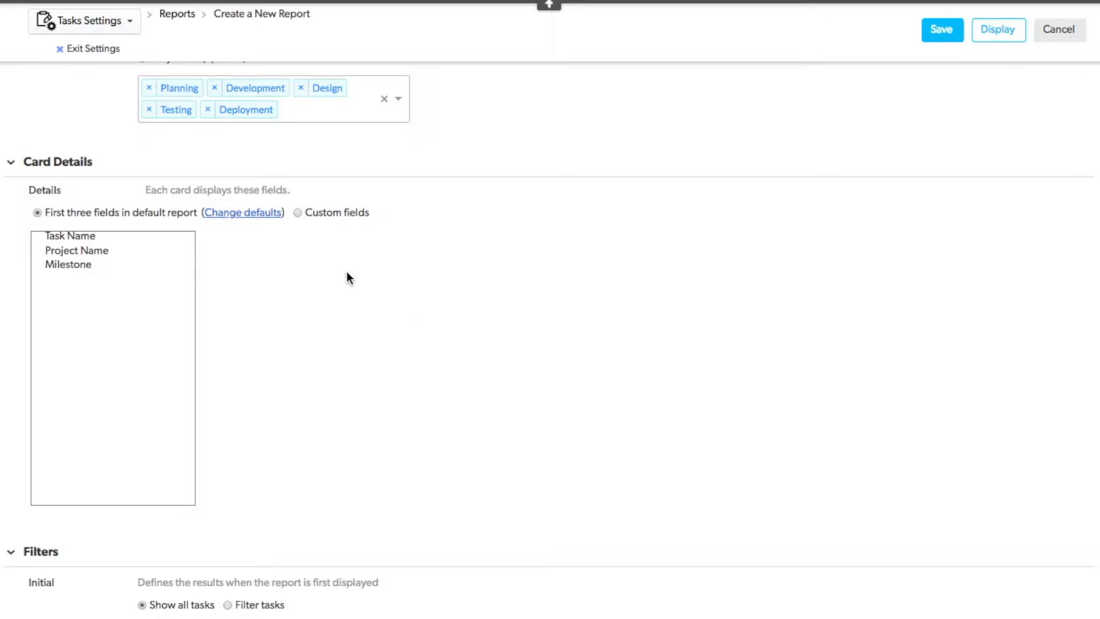
click(324, 214)
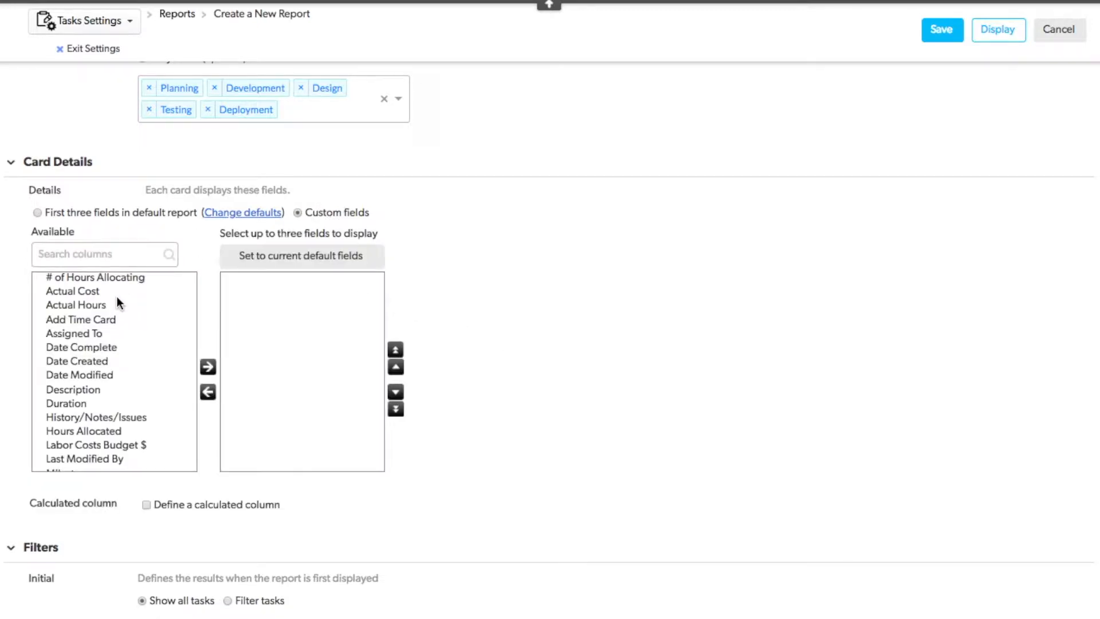
click(116, 255)
text(proj)
click(103, 305)
click(207, 366)
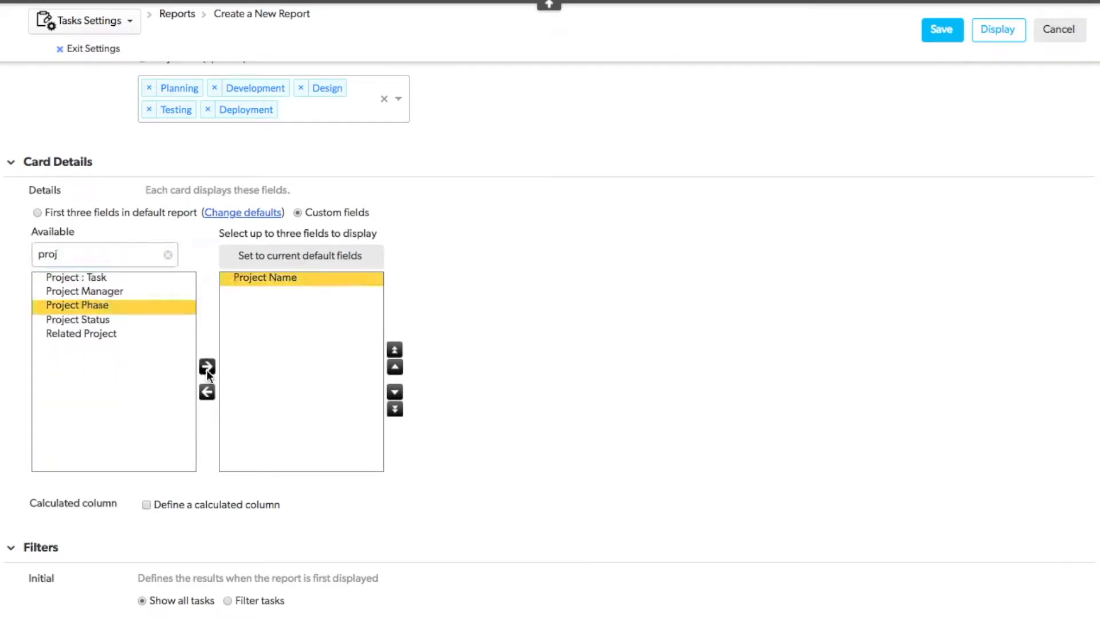
Add the Assigned To and Remaining Task Hours fields to the card details
click(168, 254)
text(ass)
click(86, 277)
click(207, 366)
drag(63, 254, 5, 253)
text(remain)
double_click(88, 291)
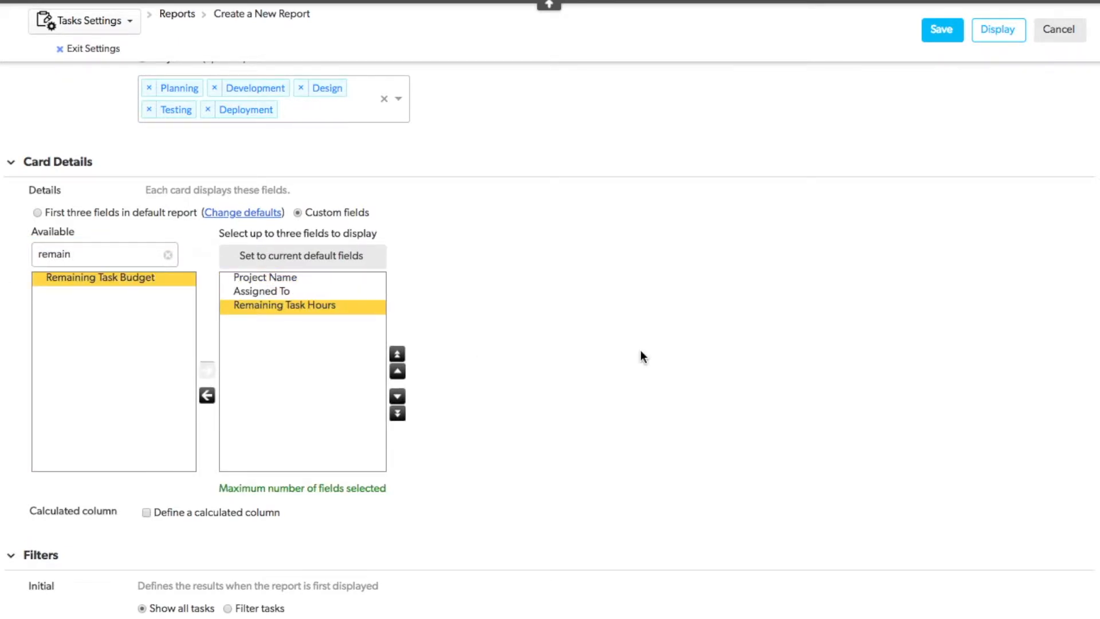
Display the new Kanban report and look over its columns and cards
scroll(640, 349, down, 2)
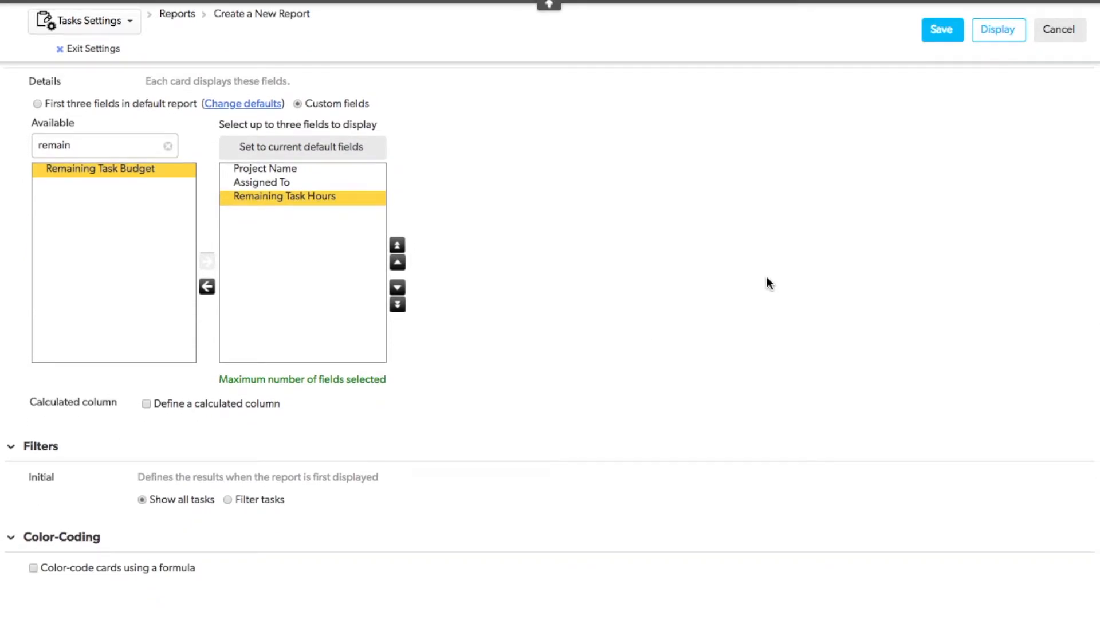
click(988, 38)
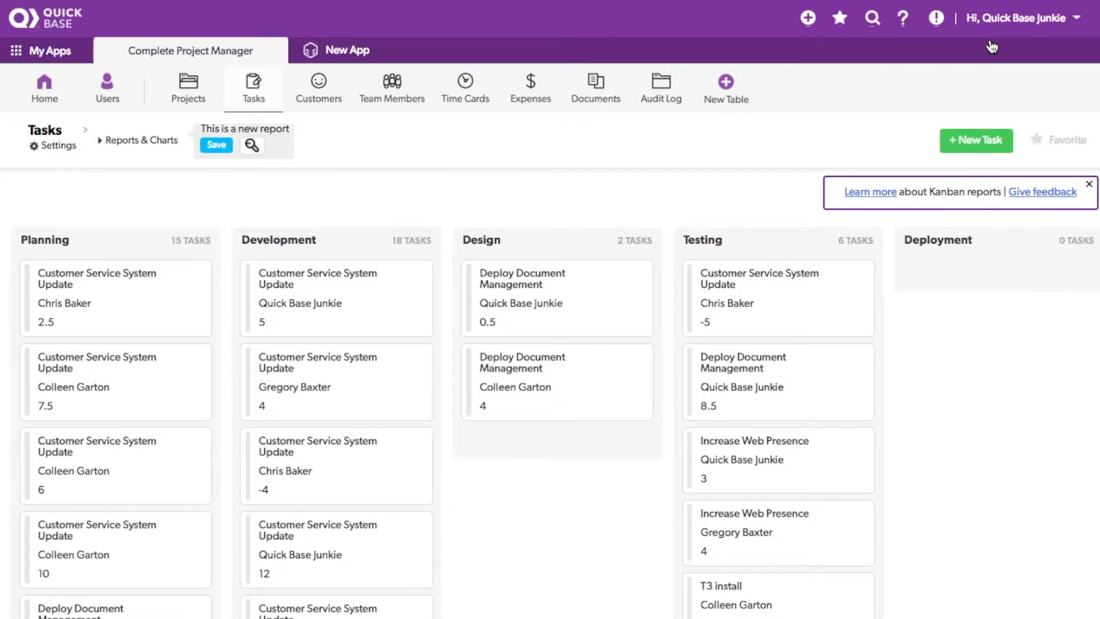
drag(781, 312, 756, 302)
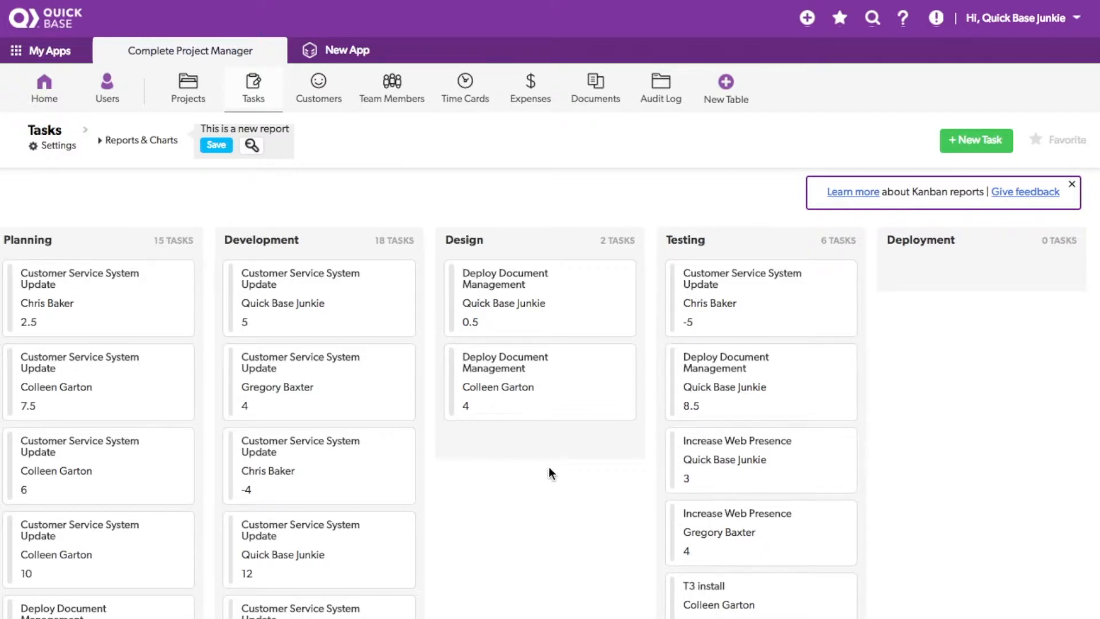
scroll(957, 447, left, 1)
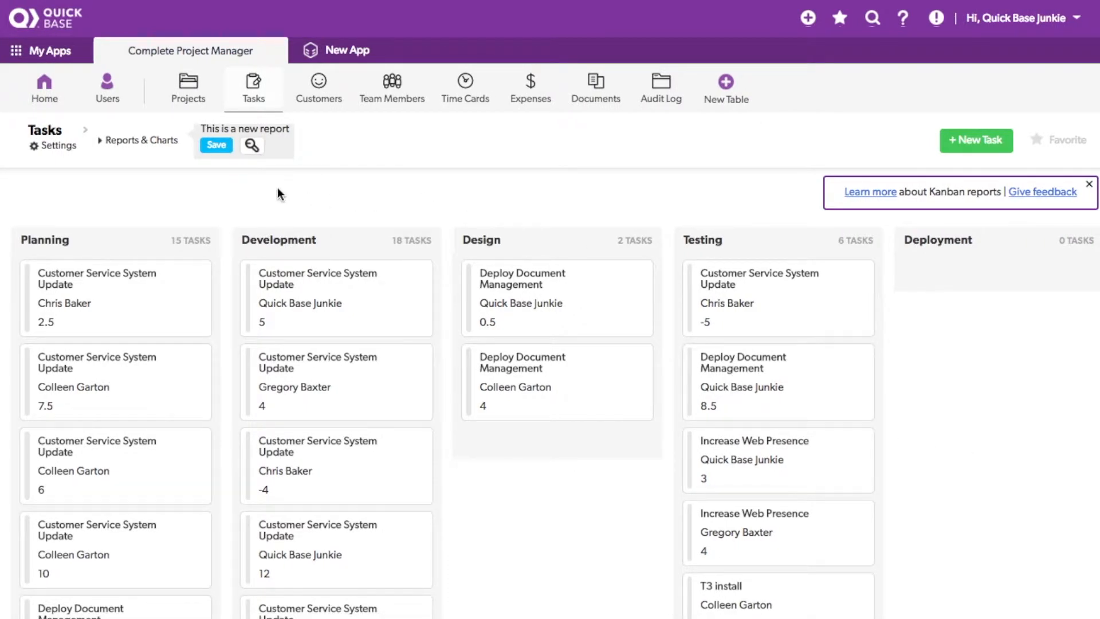
Enable formula-based card color-coding in the report settings and list Not Started, In-Progress, Issue, Completed and Canceled on separate formula lines
click(252, 146)
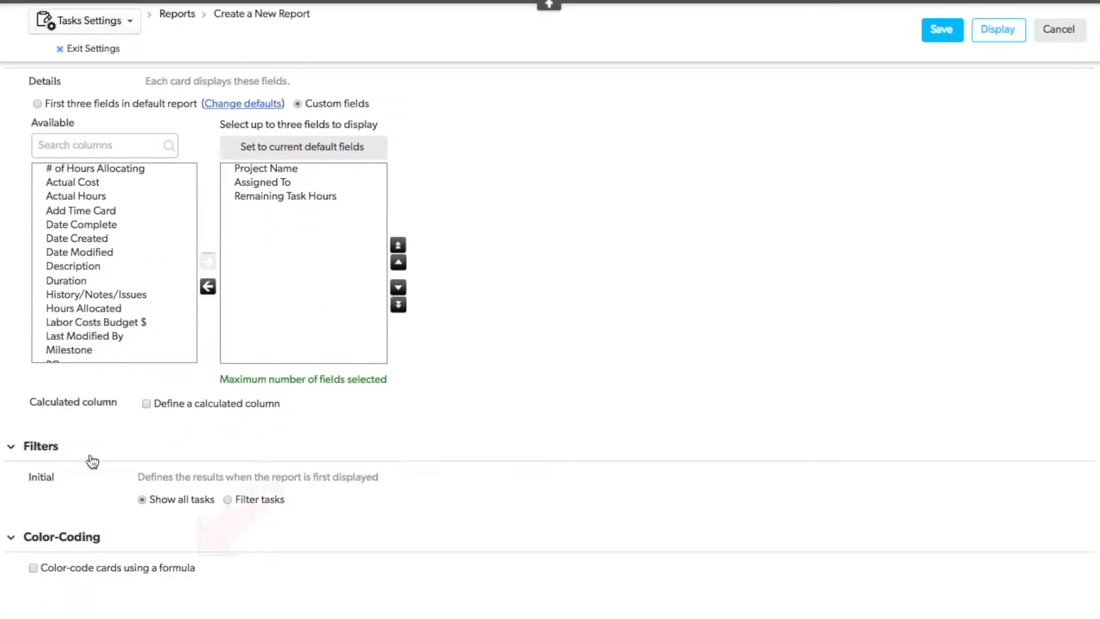
click(32, 567)
scroll(189, 541, down, 3)
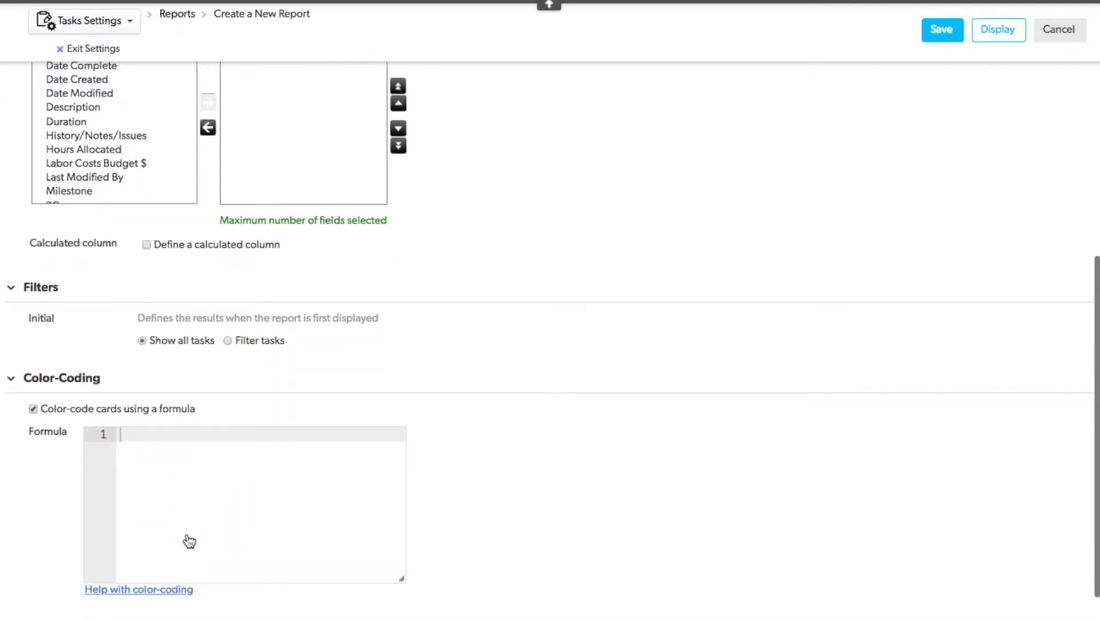
click(191, 506)
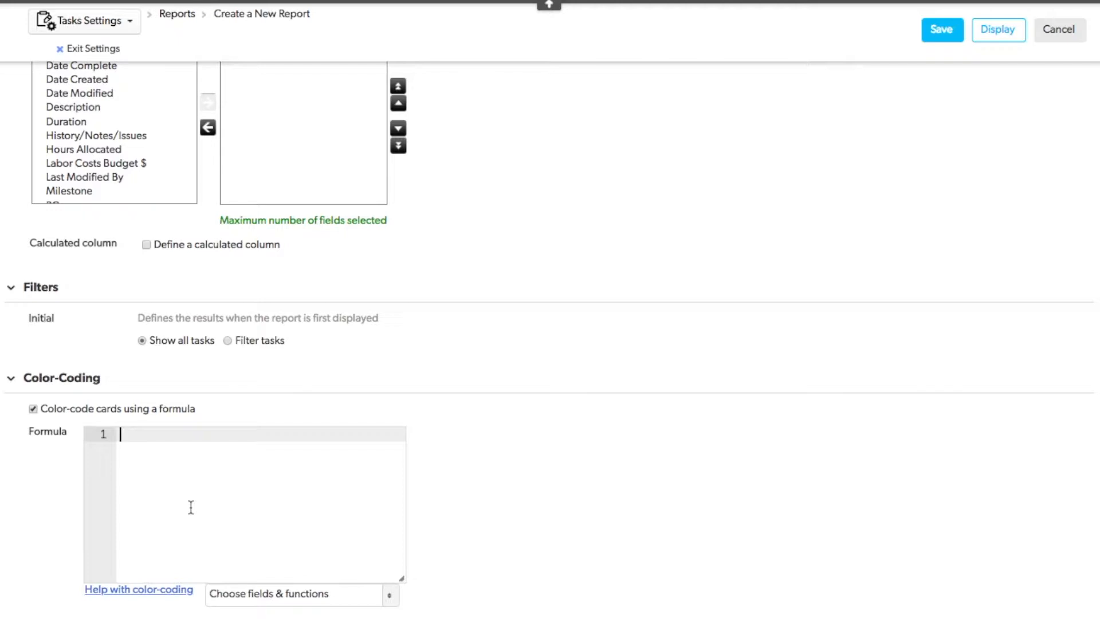
text(Not Started In-Progress Issue Completed Canceled)
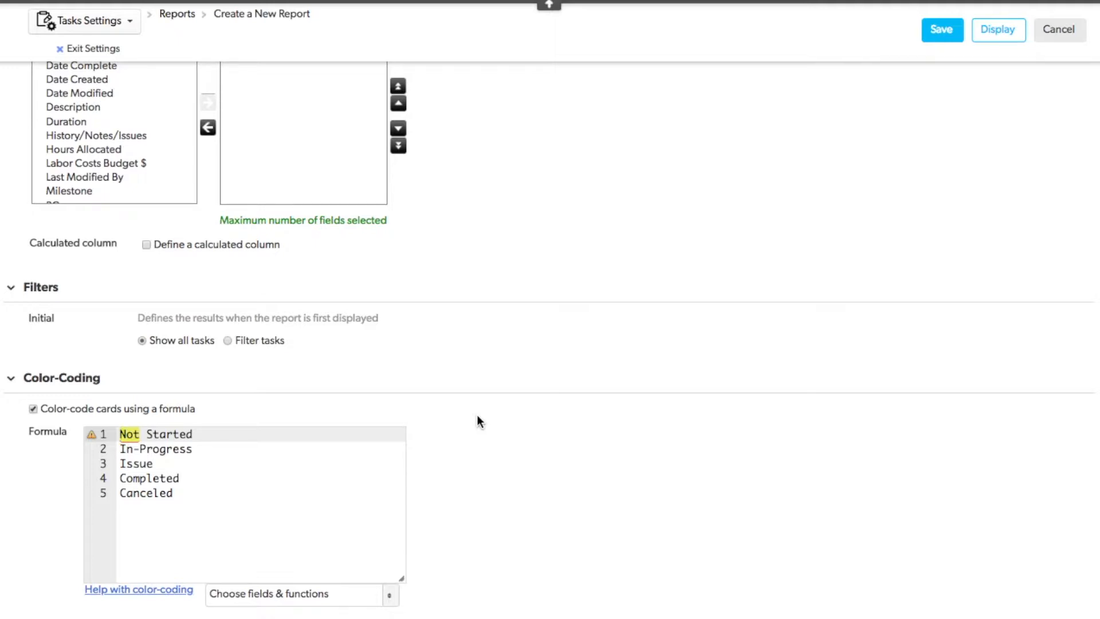
Begin the color formula with Case([Status], on its own line above the list of statuses
text(Case()
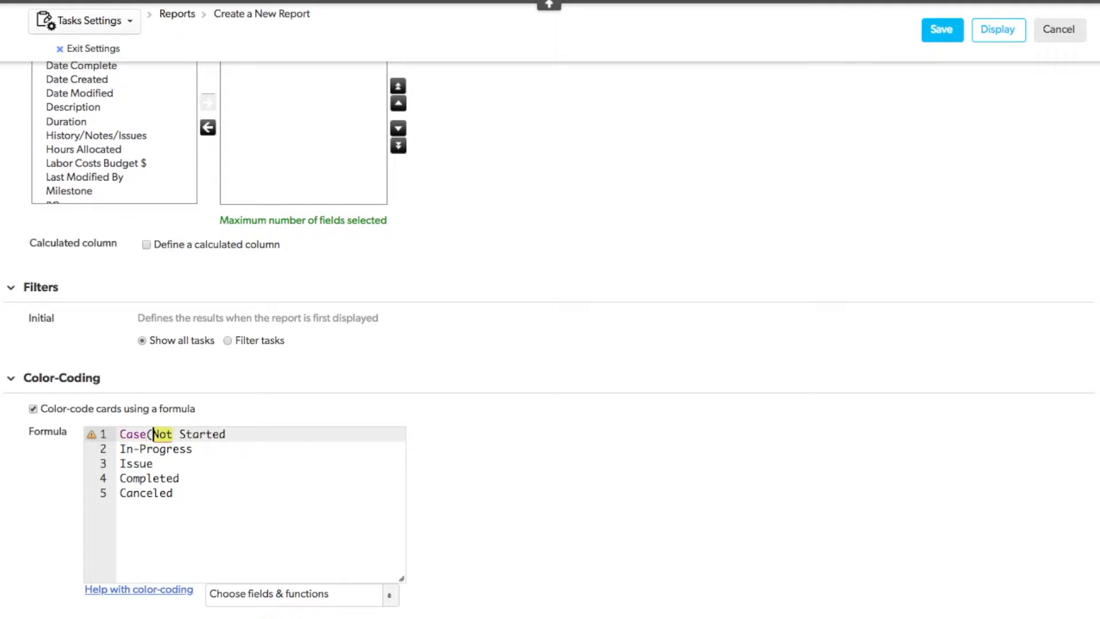
click(389, 598)
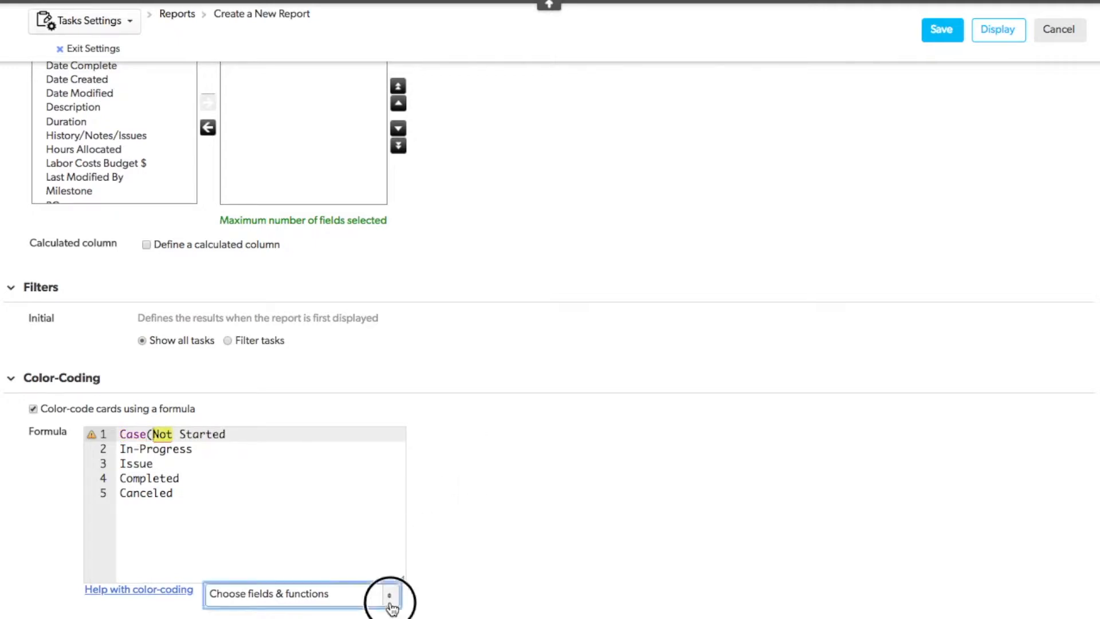
scroll(316, 585, down, 1)
scroll(316, 583, down, 5)
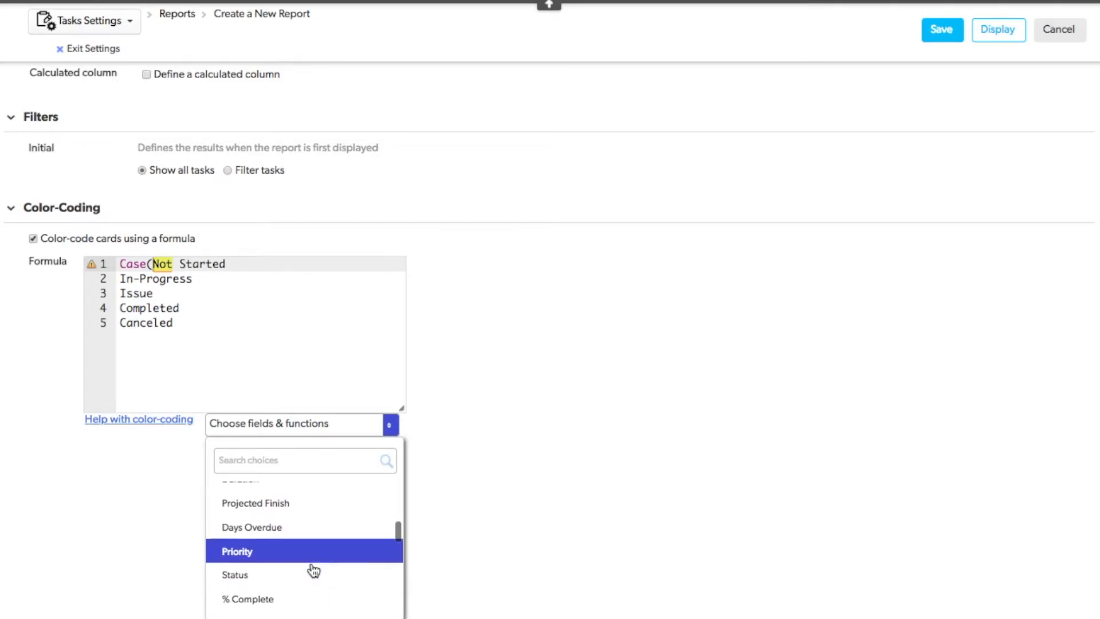
click(295, 574)
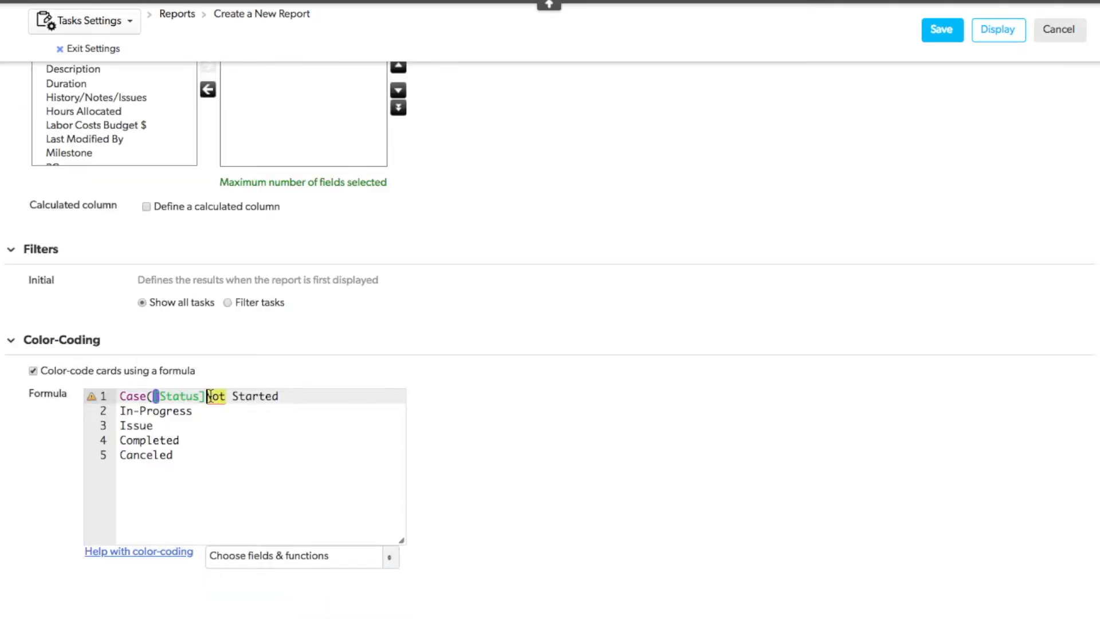
text(,)
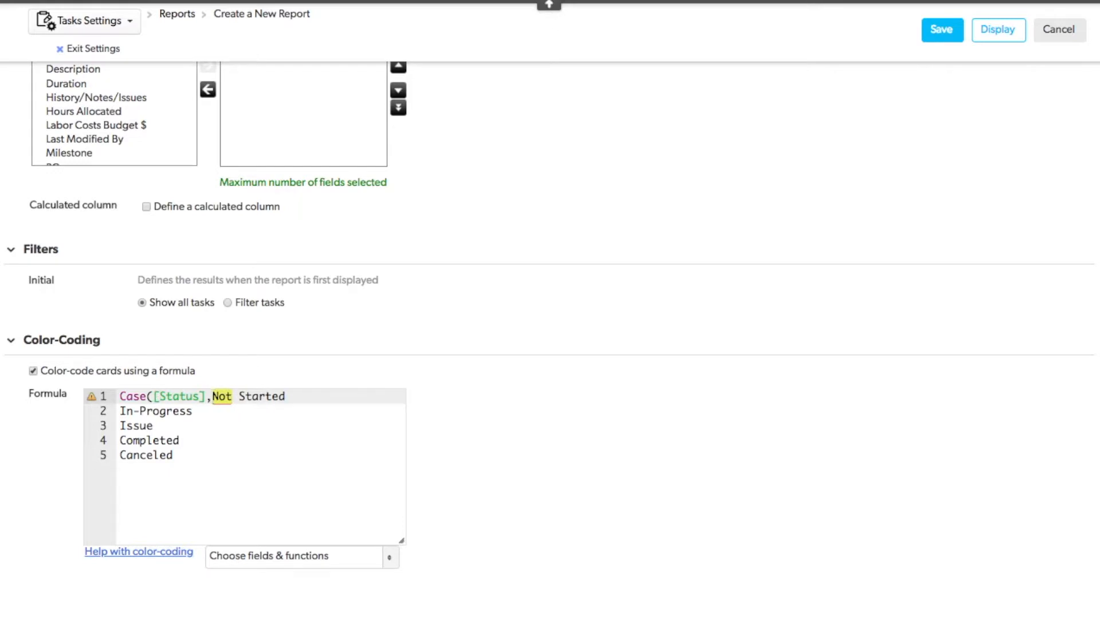
key(Return)
Enclose each of the five status values in the color formula in double quotes
text(")
click(269, 410)
text(")
click(209, 429)
text(")
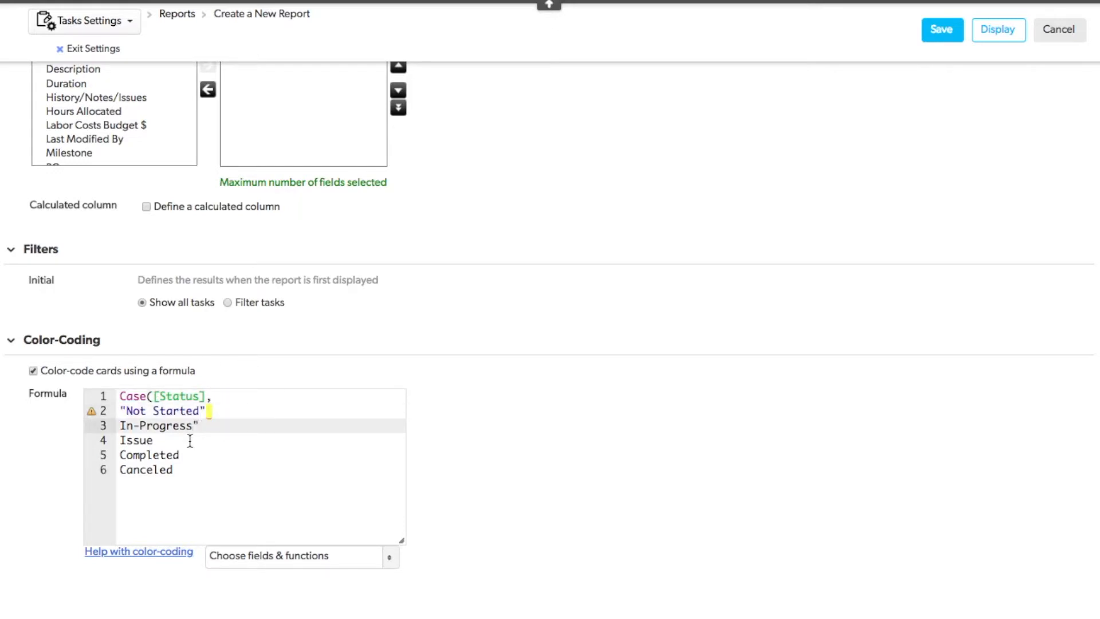
click(189, 440)
text(")
click(194, 455)
text(")
click(184, 470)
text(")
click(119, 425)
text(")
click(119, 440)
text(")
click(119, 454)
text(")
click(119, 469)
text(")
In the color formula, pair "Not Started" with "gray", "In-Progress" with "green" and "Issue" with "red", separating values with commas
click(259, 416)
text(,)
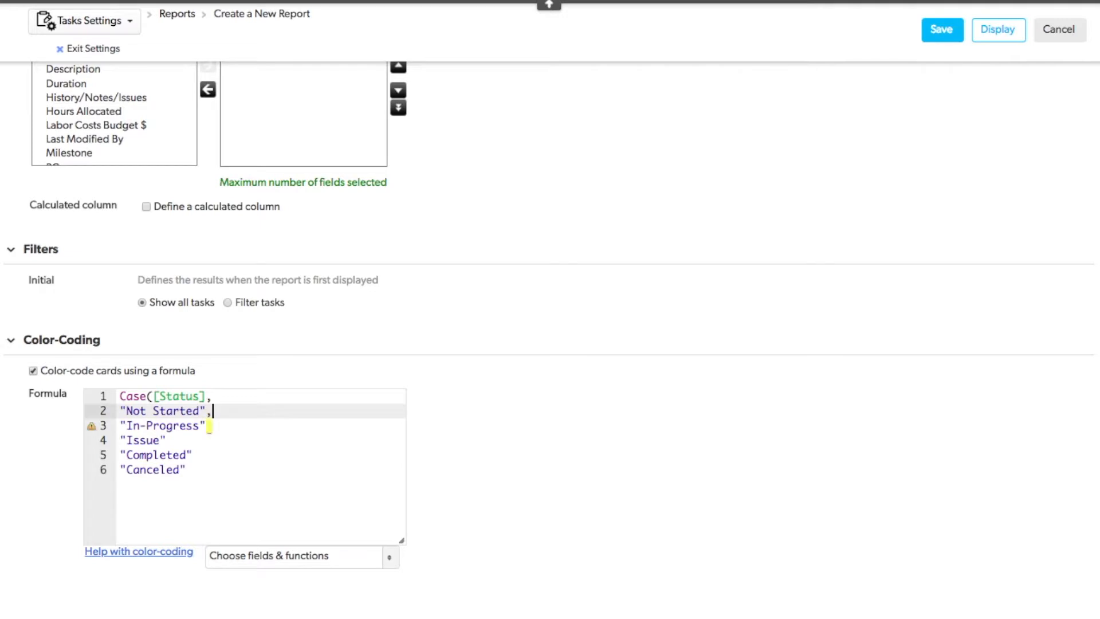
text("gray",)
key(Down)
key(Down)
click(255, 425)
text(,"green",)
click(245, 449)
text(,"red",)
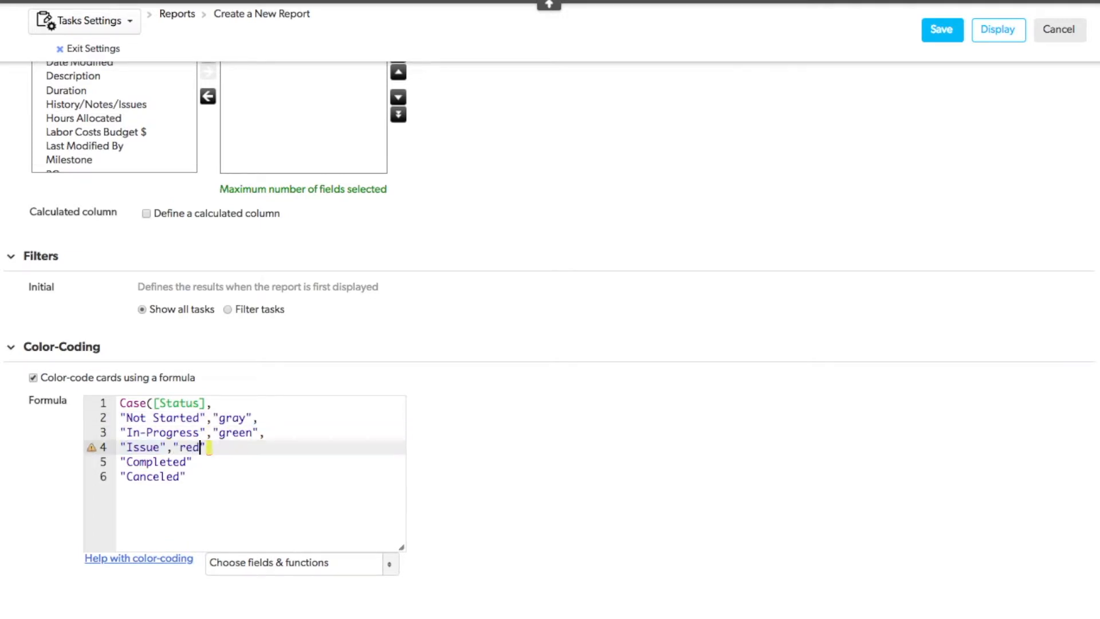
Pair "Completed" with "blue" and "Canceled" with "orange", and end the Case formula with a closing parenthesis
click(238, 465)
text(,"blue",)
key(Down)
text(,"orange"))
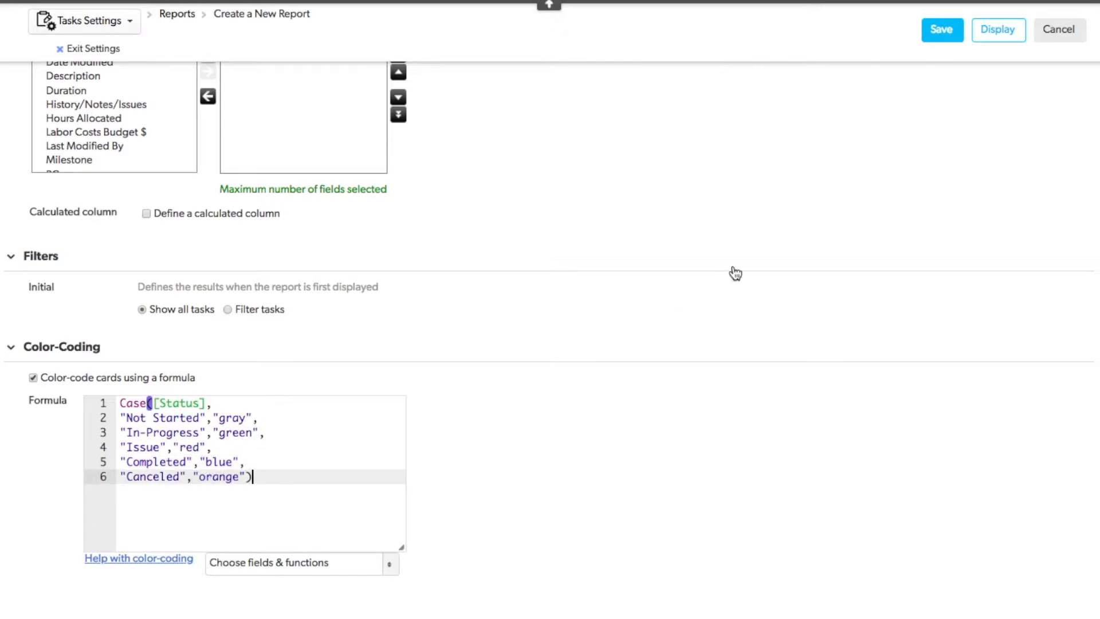
Save the report under the name Kanban
click(941, 30)
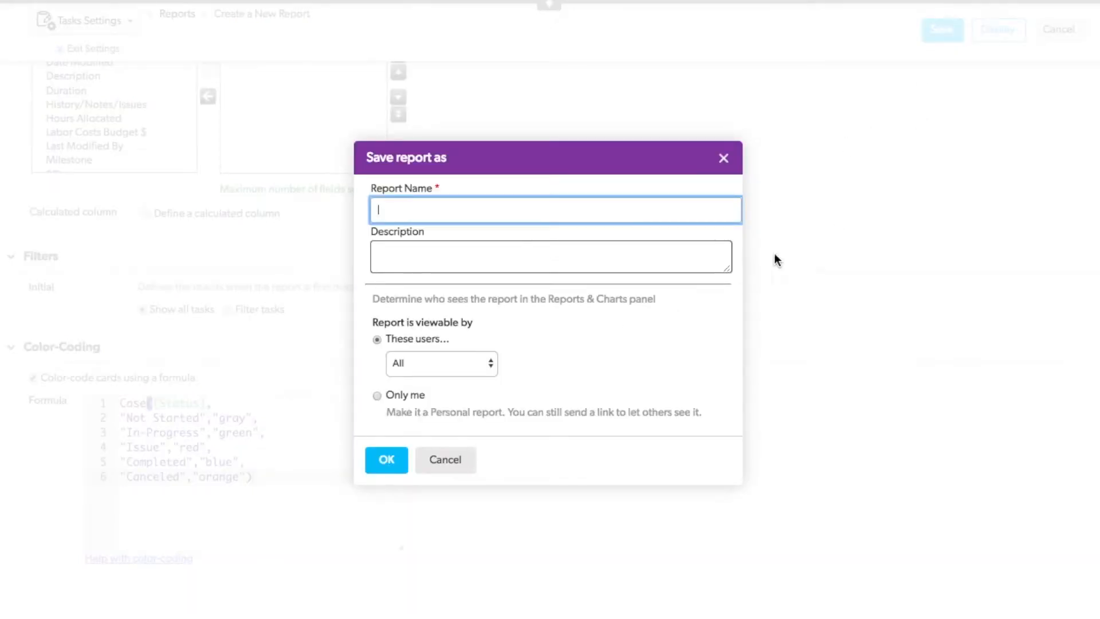
text(Kanban)
click(392, 460)
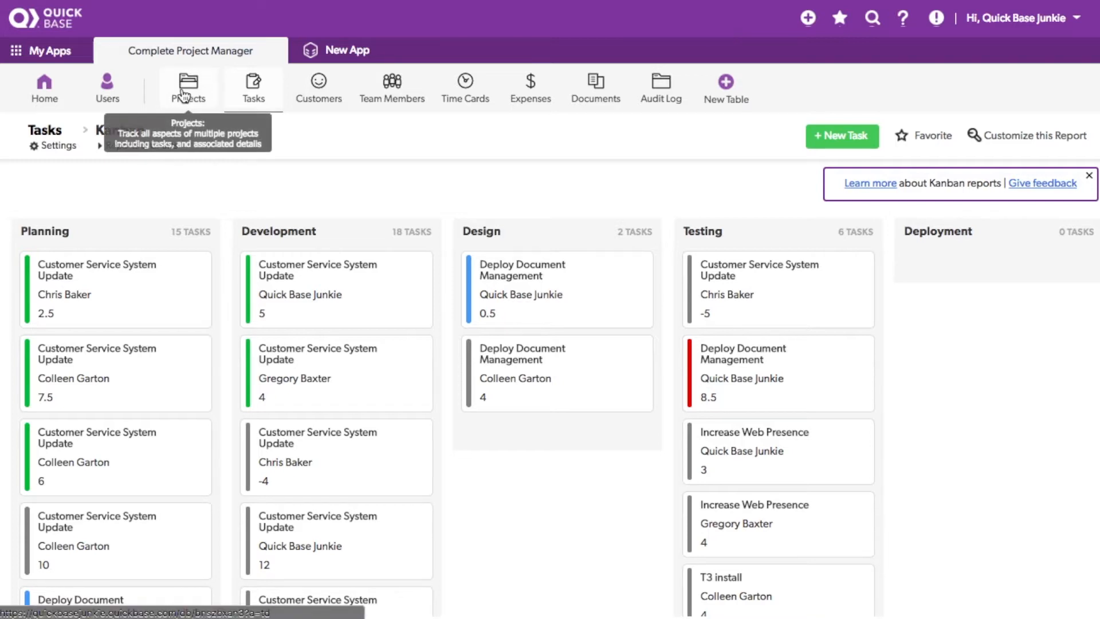
Open the Customer Service System Update project from the Projects table and review its Tasks section
click(184, 94)
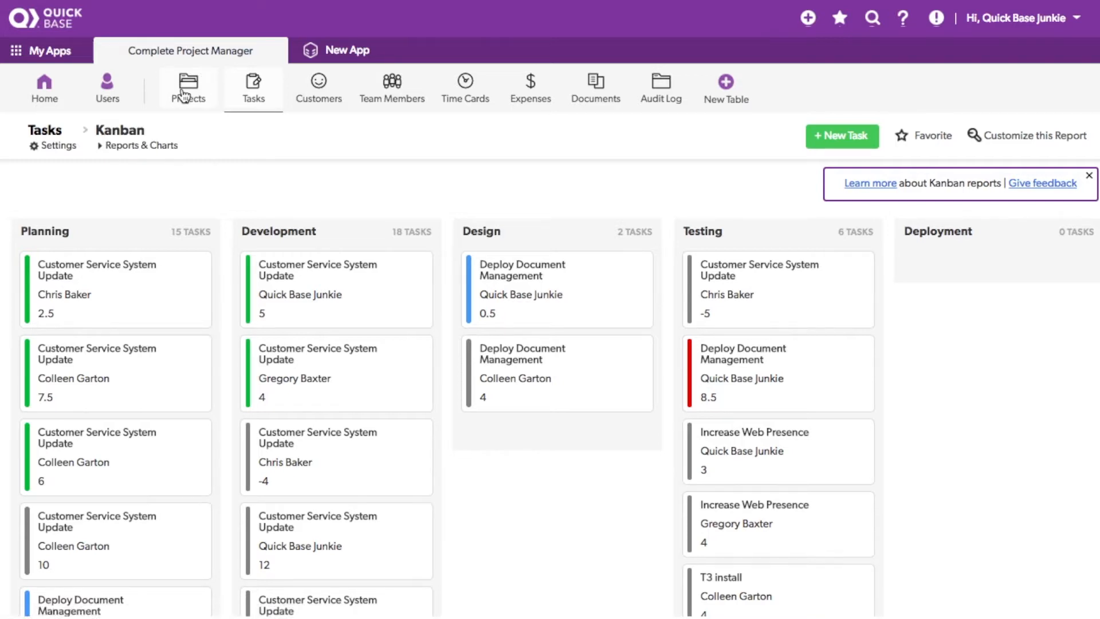
click(328, 294)
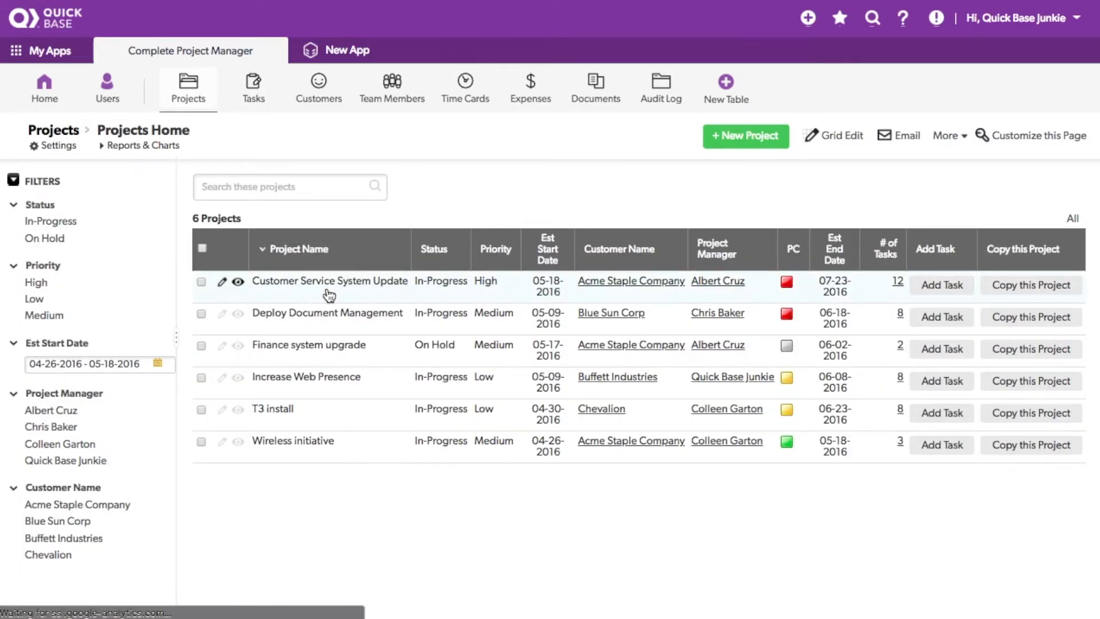
scroll(553, 303, down, 4)
scroll(554, 305, down, 10)
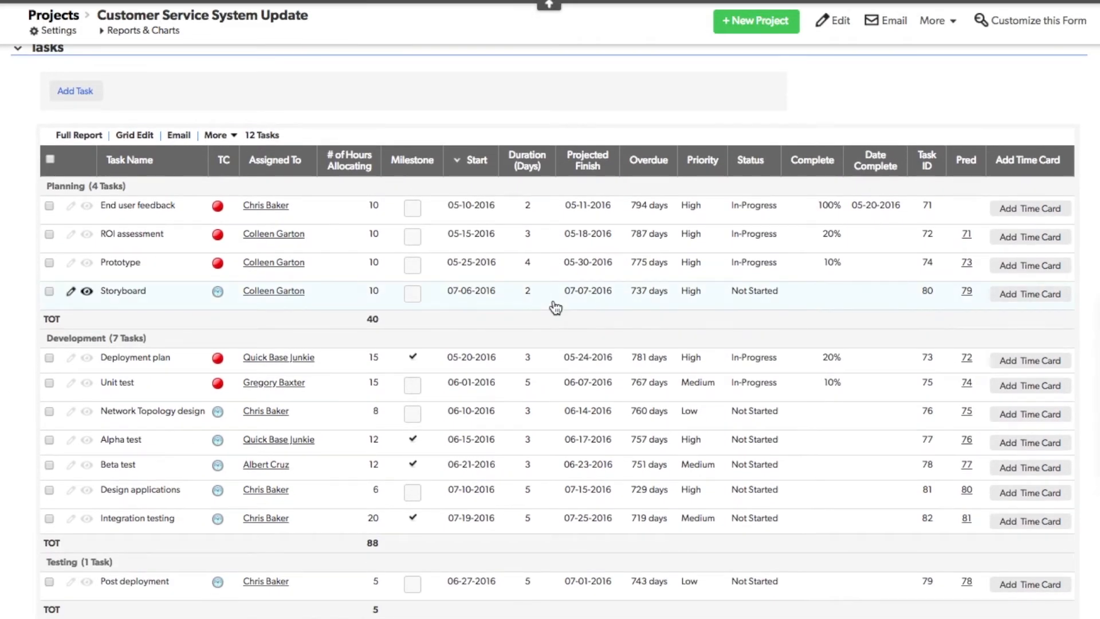
scroll(554, 308, down, 3)
scroll(553, 305, up, 2)
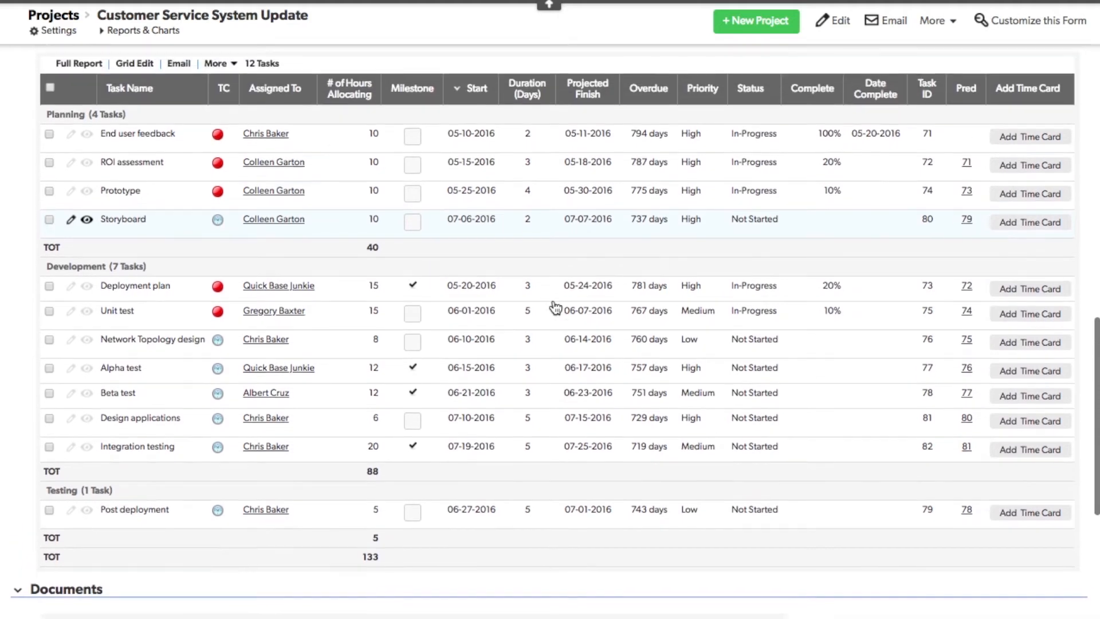
scroll(554, 305, down, 1)
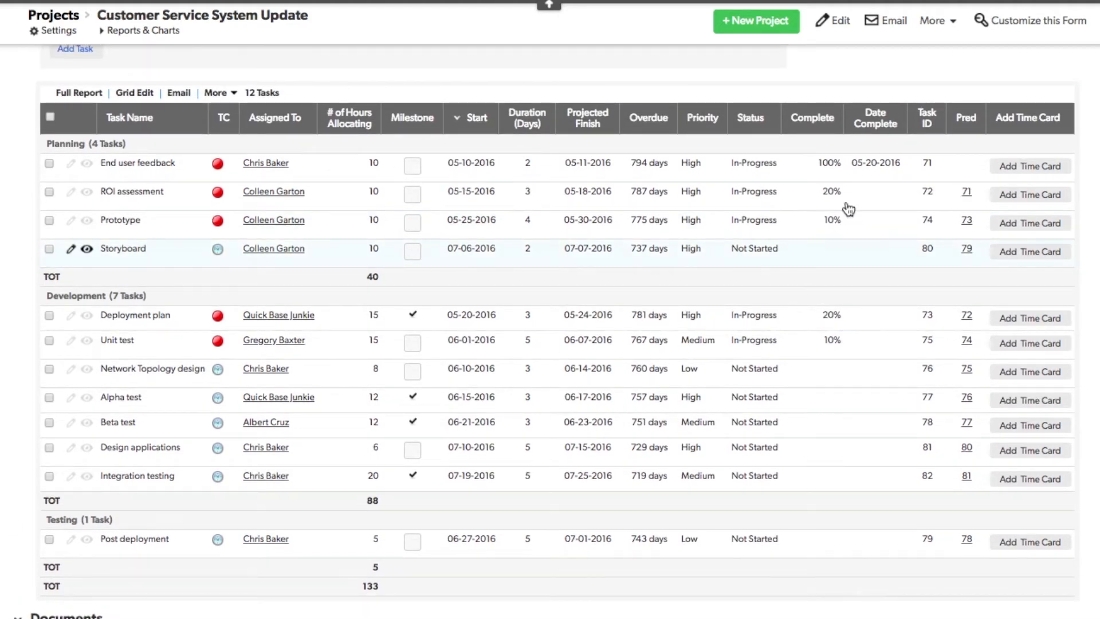
Open the project form for customization and insert two blank form elements above the Tasks section heading
click(1032, 25)
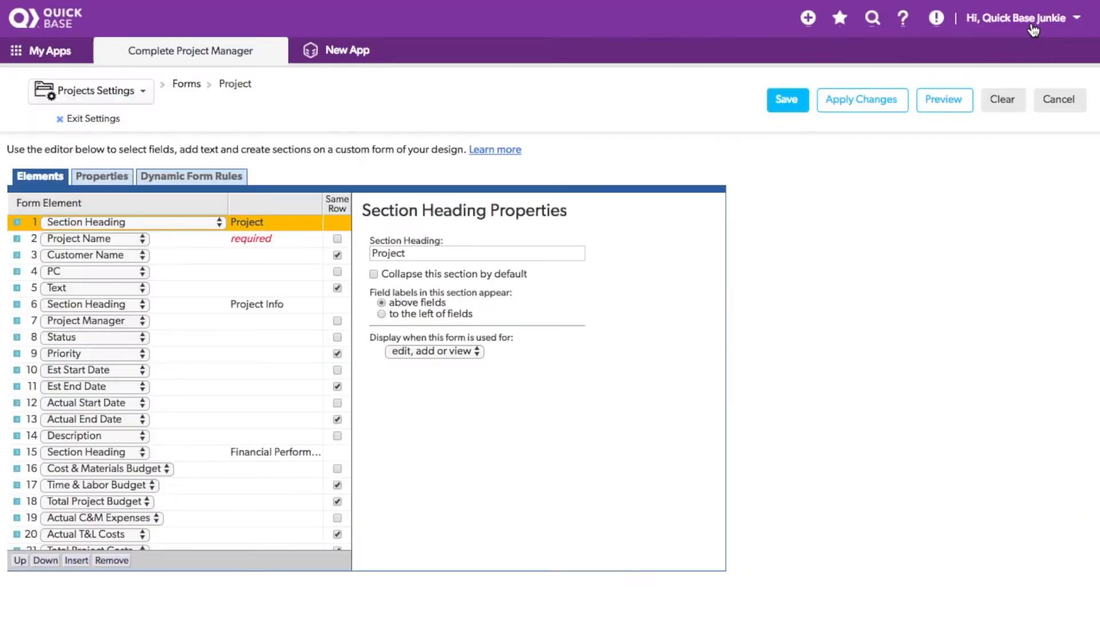
scroll(189, 332, down, 6)
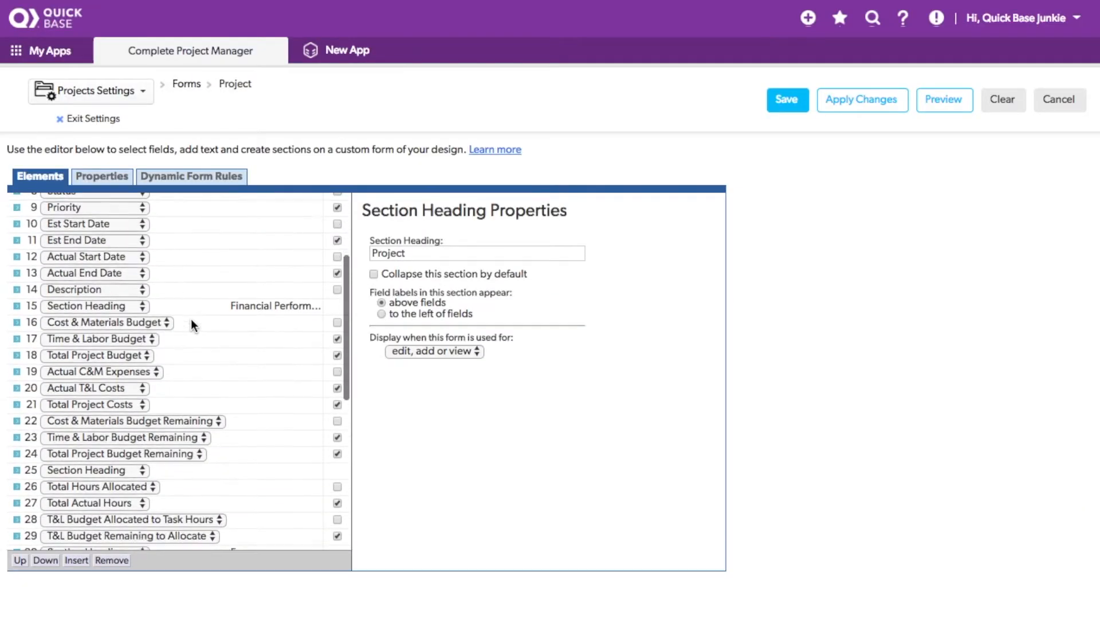
click(173, 384)
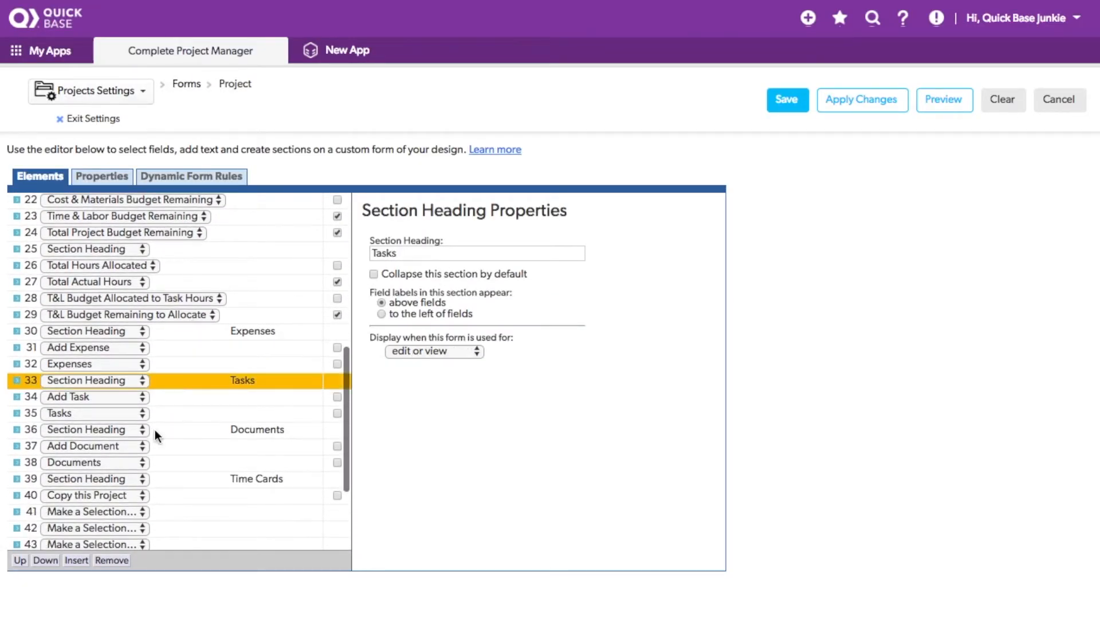
click(77, 560)
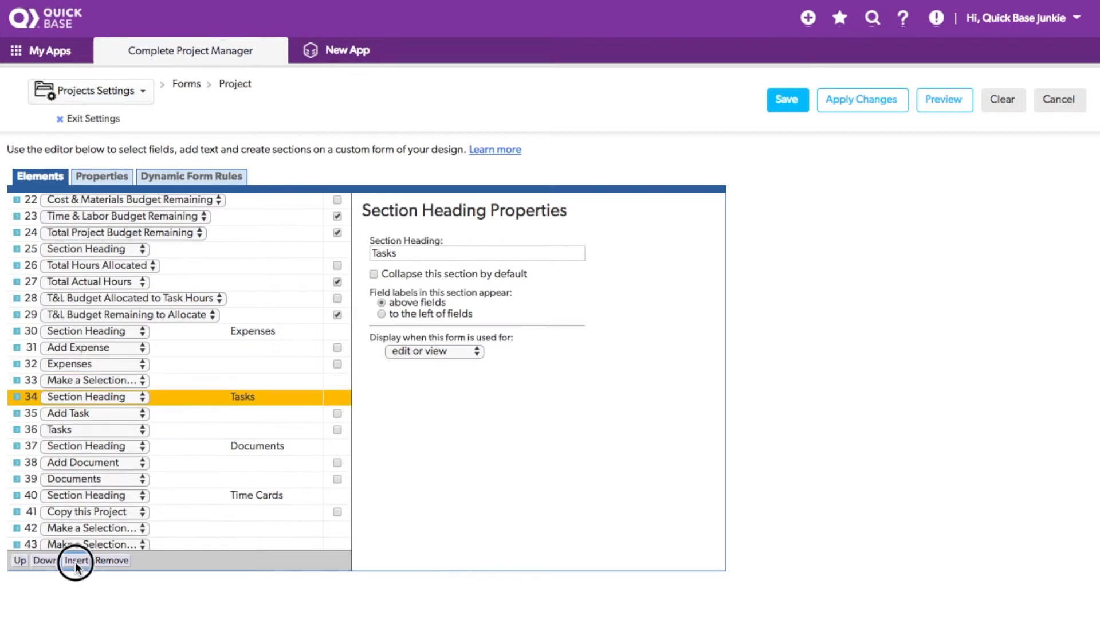
click(76, 560)
Make the first blank element a section heading titled Task Kanban
click(133, 382)
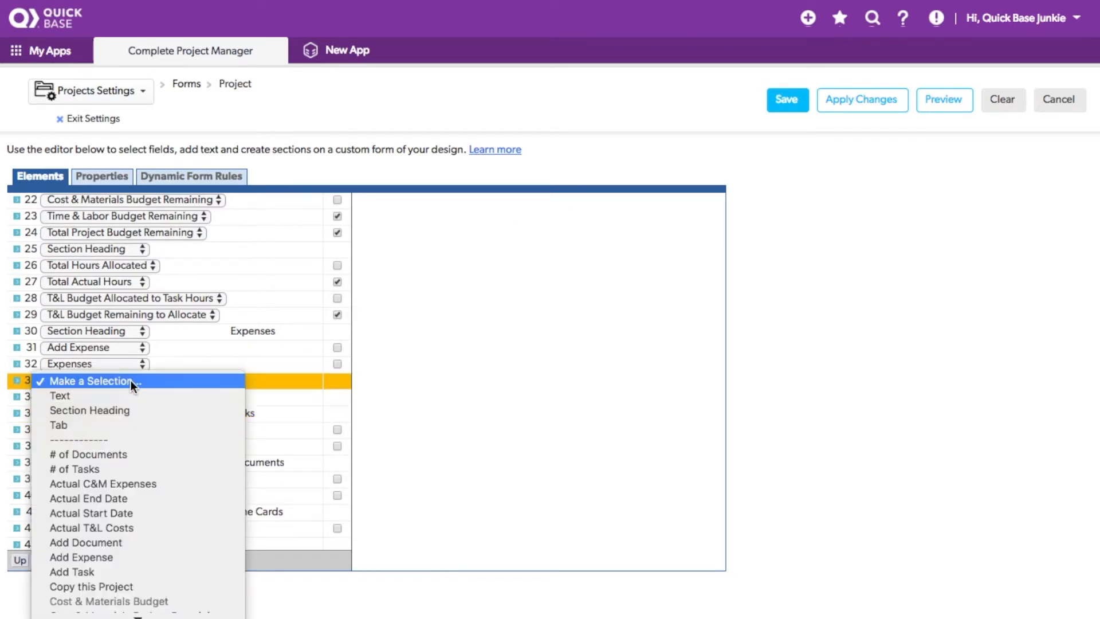
click(115, 411)
click(409, 254)
text(Task Kanban)
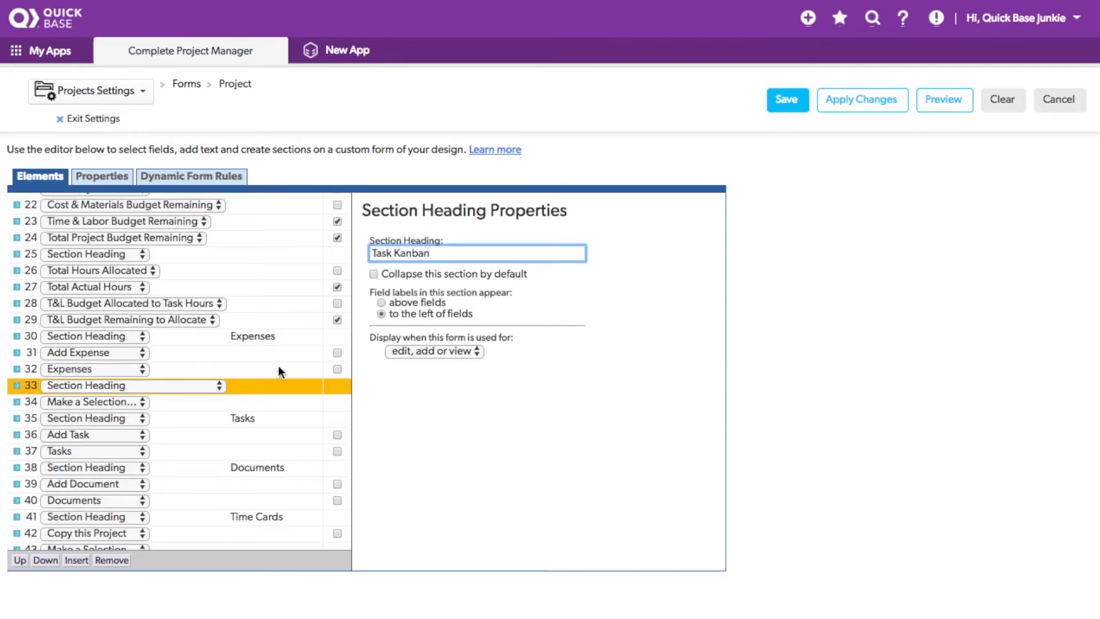
Assign the Tasks report link field to the blank element below the Task Kanban heading
click(212, 407)
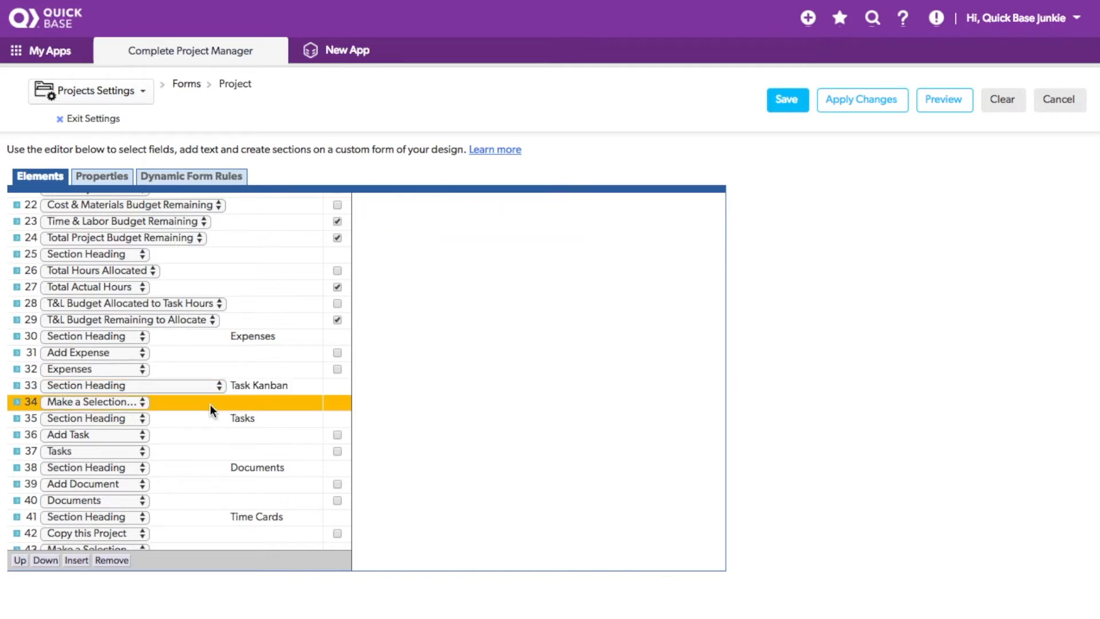
click(138, 403)
scroll(129, 438, down, 3)
scroll(121, 456, down, 10)
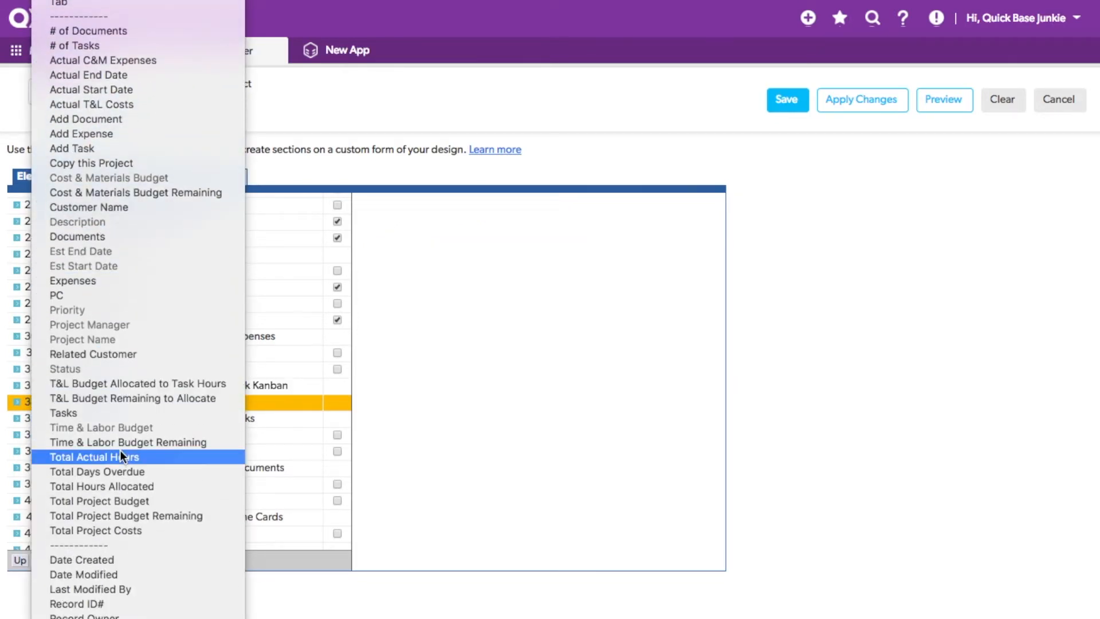
click(94, 414)
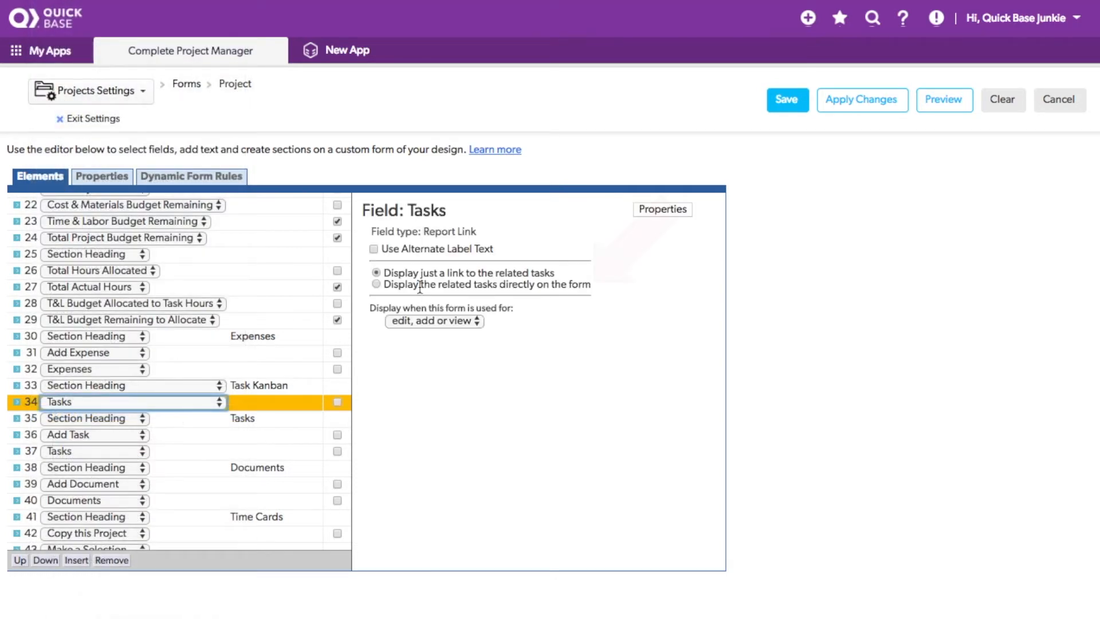
Display the related tasks directly on the form based on the Kanban report, and save the form
click(376, 284)
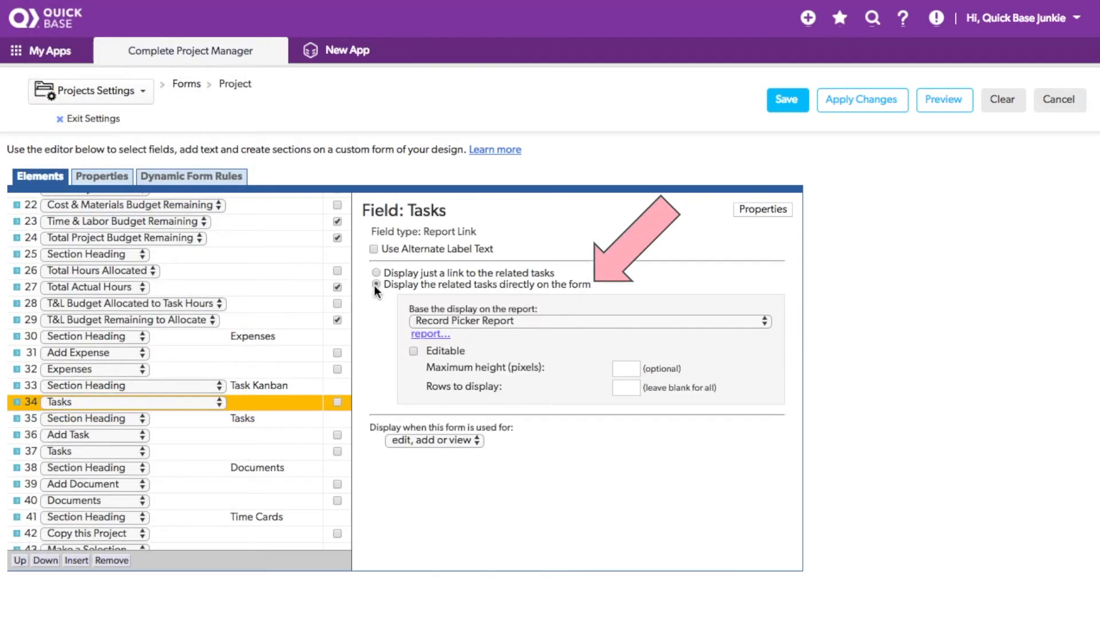
click(508, 322)
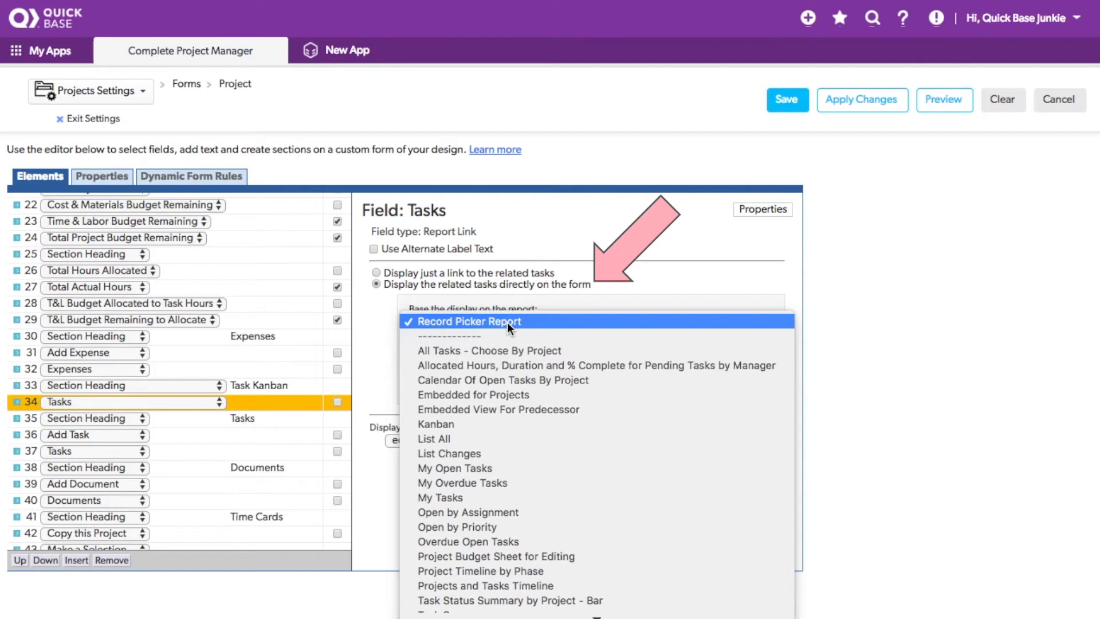
click(467, 425)
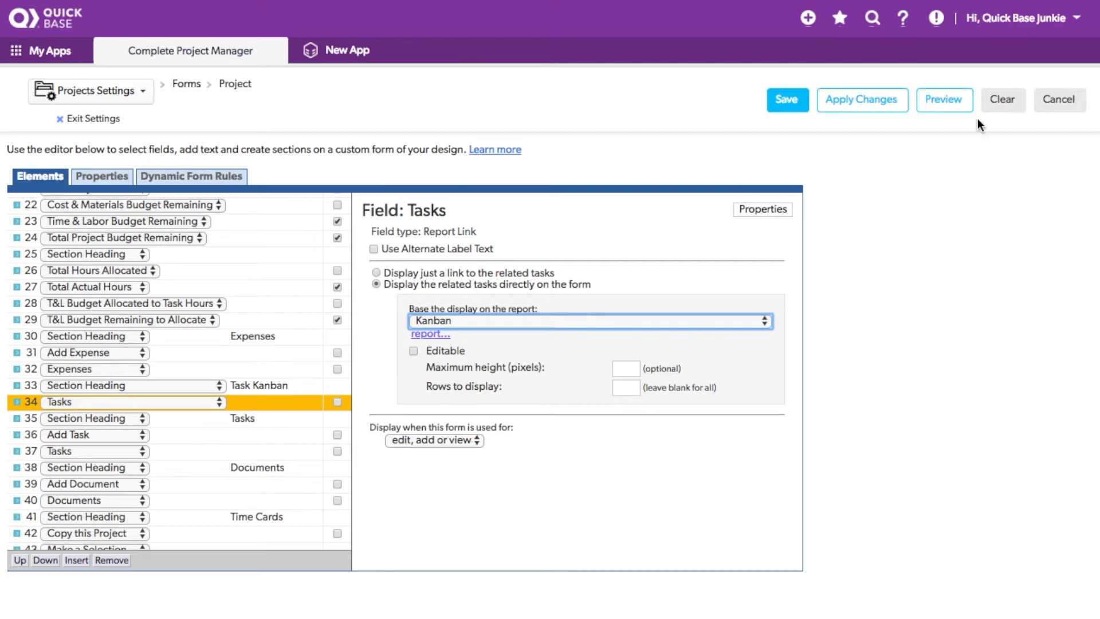
click(778, 108)
In the project's Task Kanban section, move the two Quick Base Junkie cards from the Development column to Design
scroll(705, 297, down, 5)
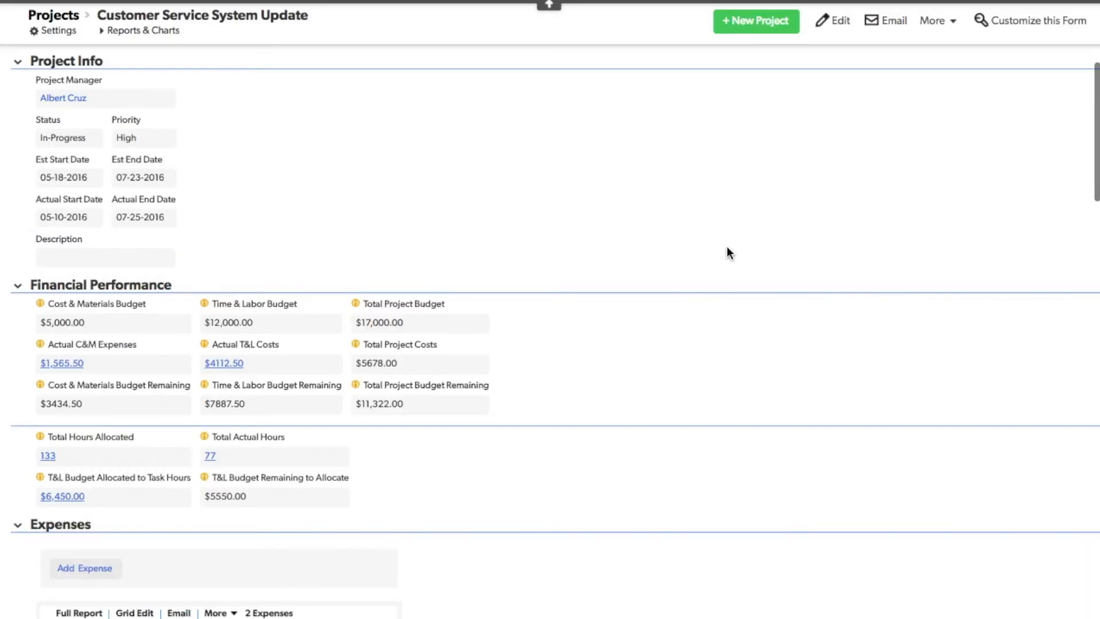
scroll(726, 246, down, 5)
scroll(727, 247, down, 7)
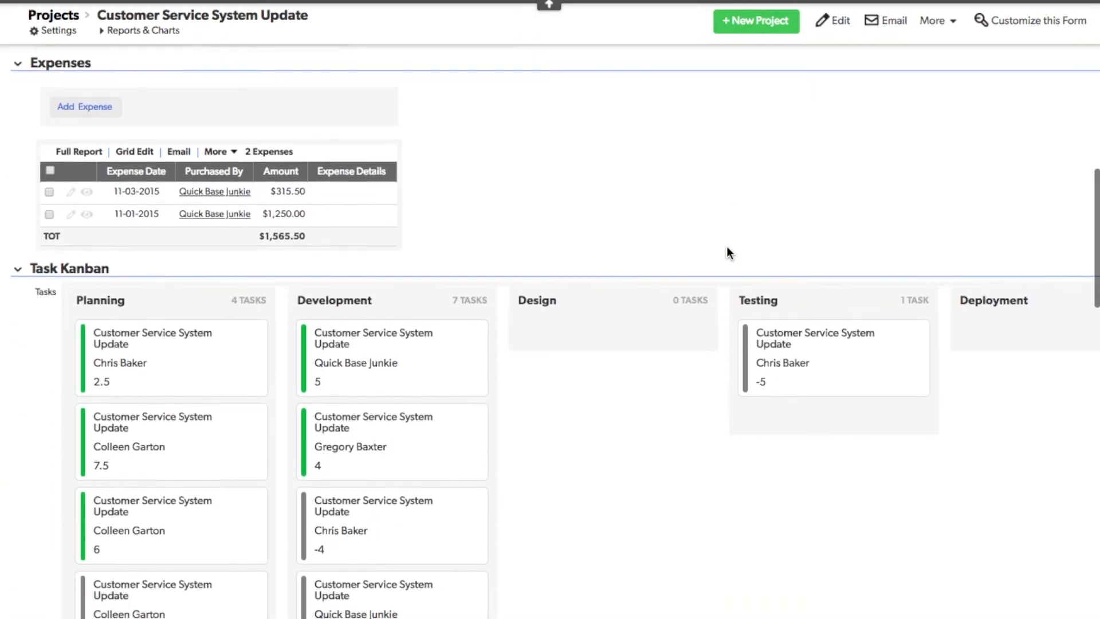
scroll(728, 253, up, 1)
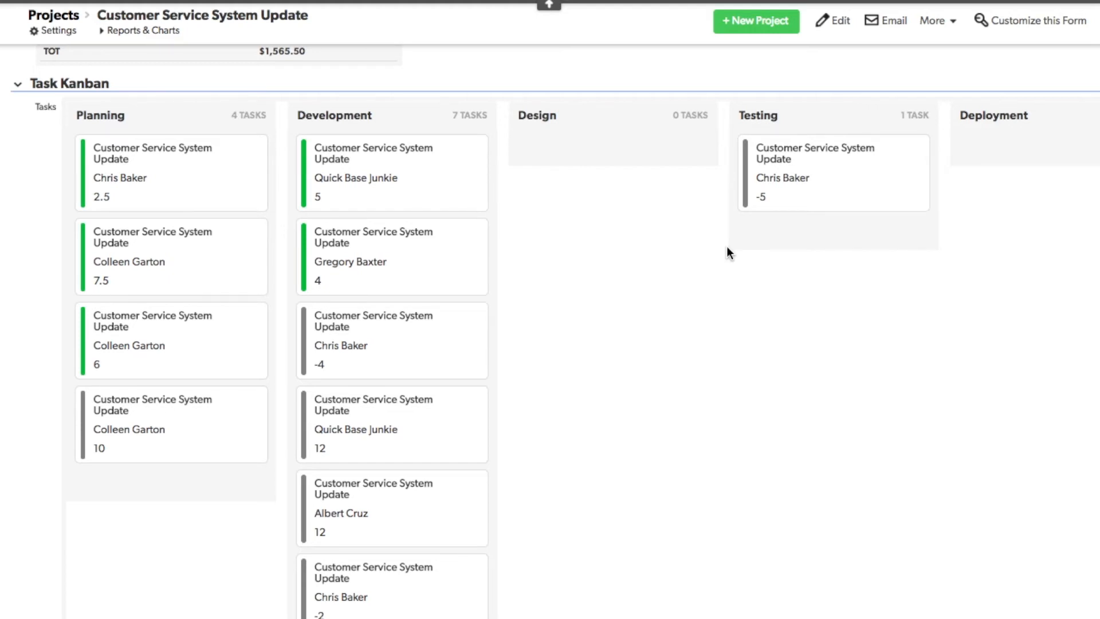
scroll(603, 245, down, 5)
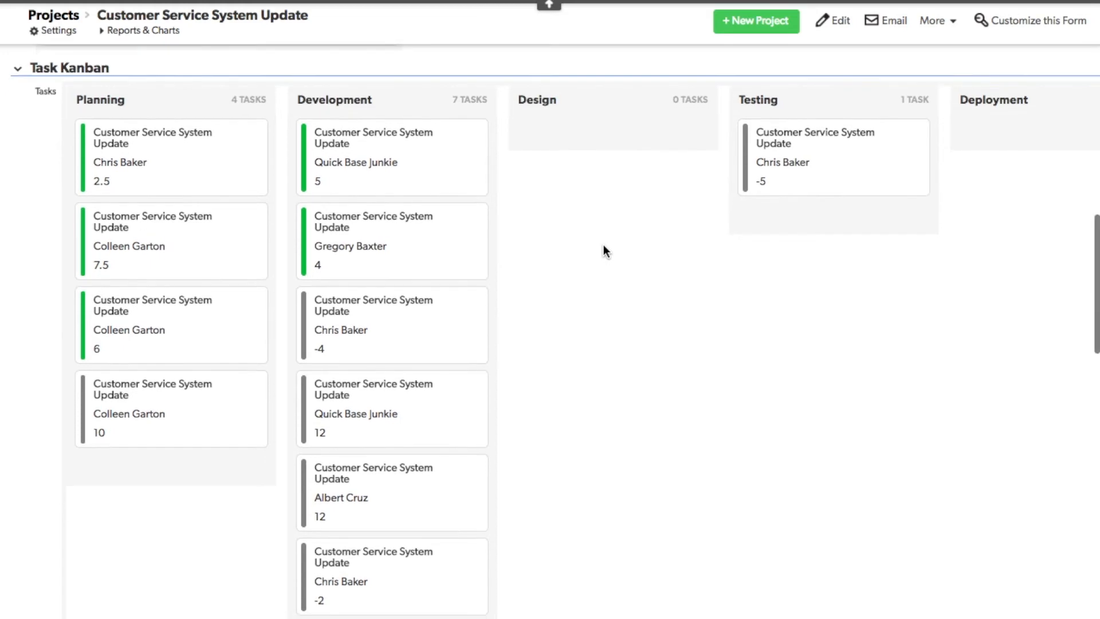
scroll(603, 246, up, 6)
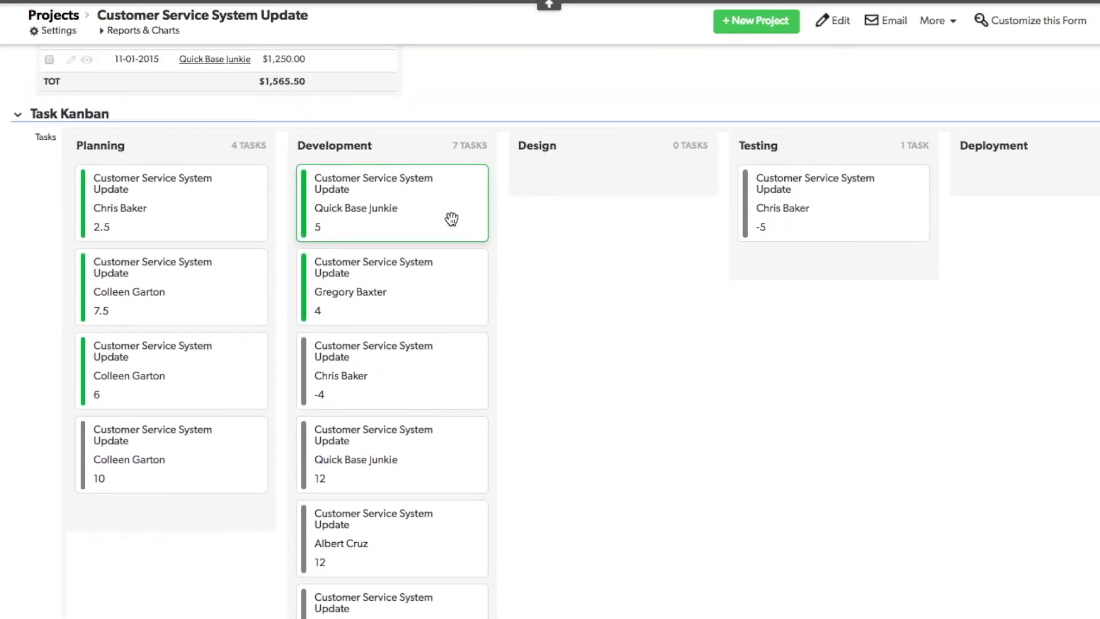
drag(410, 219, 617, 194)
drag(390, 366, 628, 242)
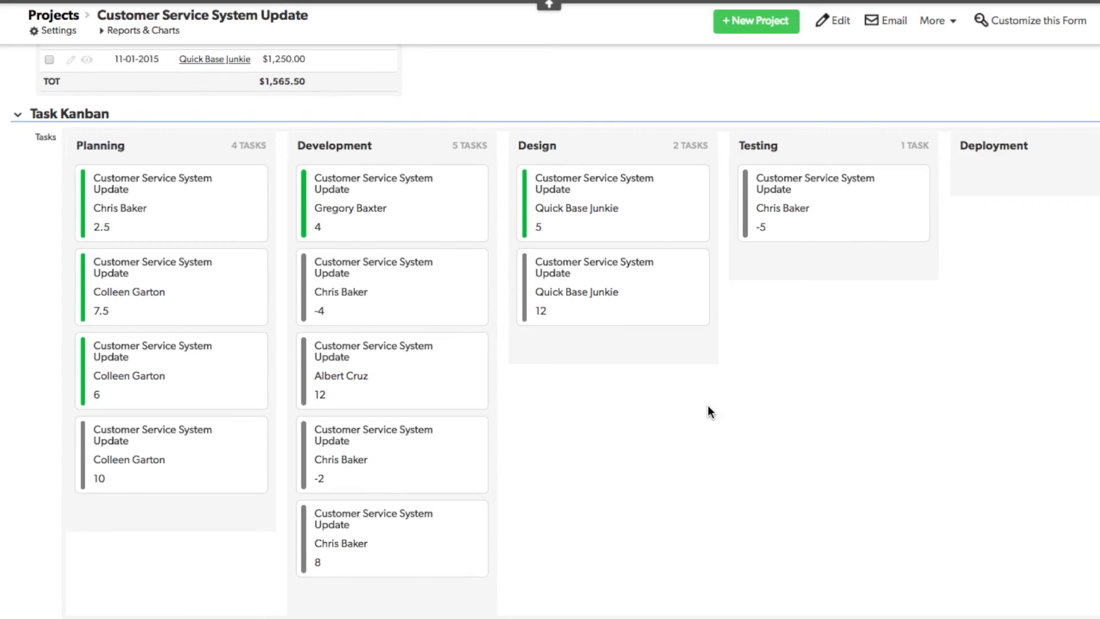